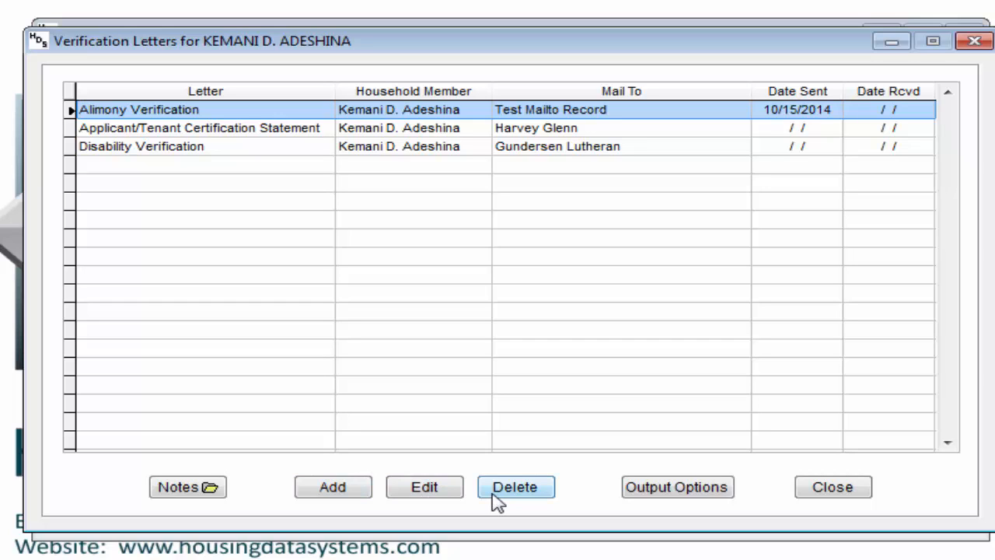
- View the output options for the verification letters and return to the letter list
left_click(709, 496)
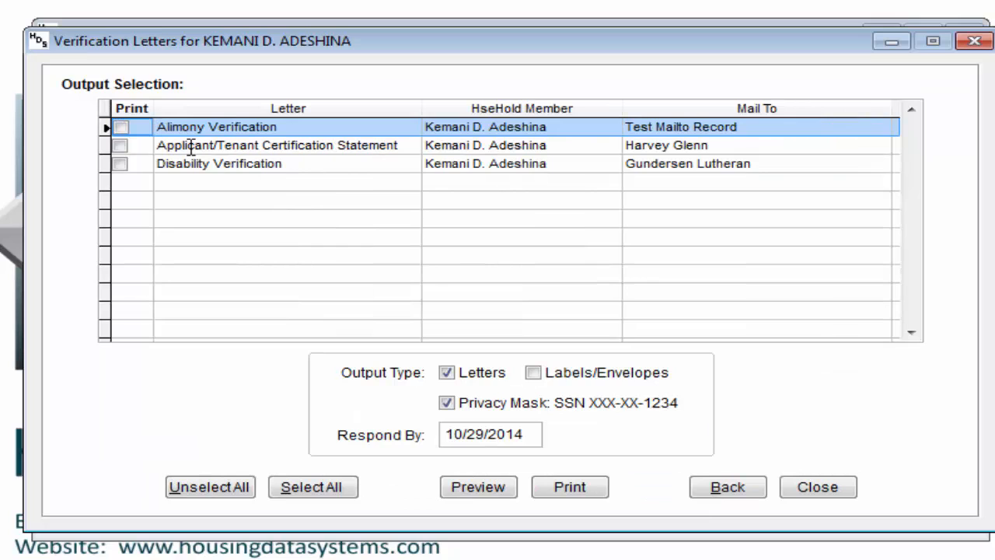
left_click(727, 487)
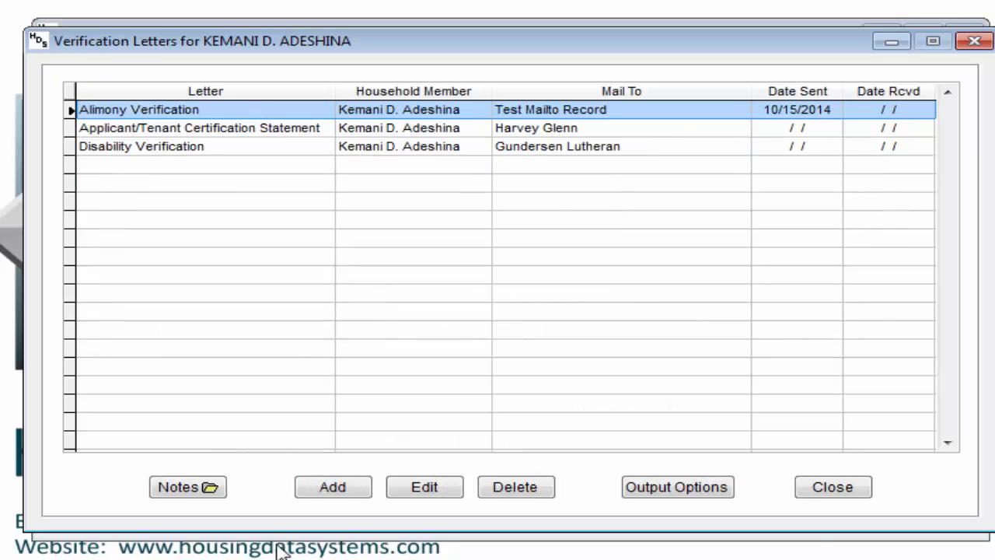
- Add a verification letter of type Hearing Aid Expense Verification (MEDICAL) for the second household member listed
left_click(334, 488)
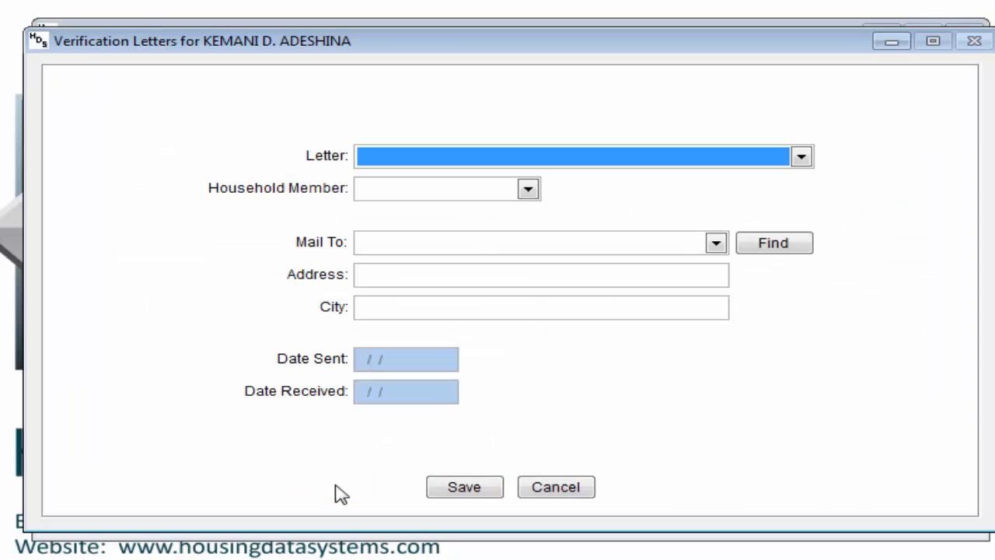
left_click(667, 159)
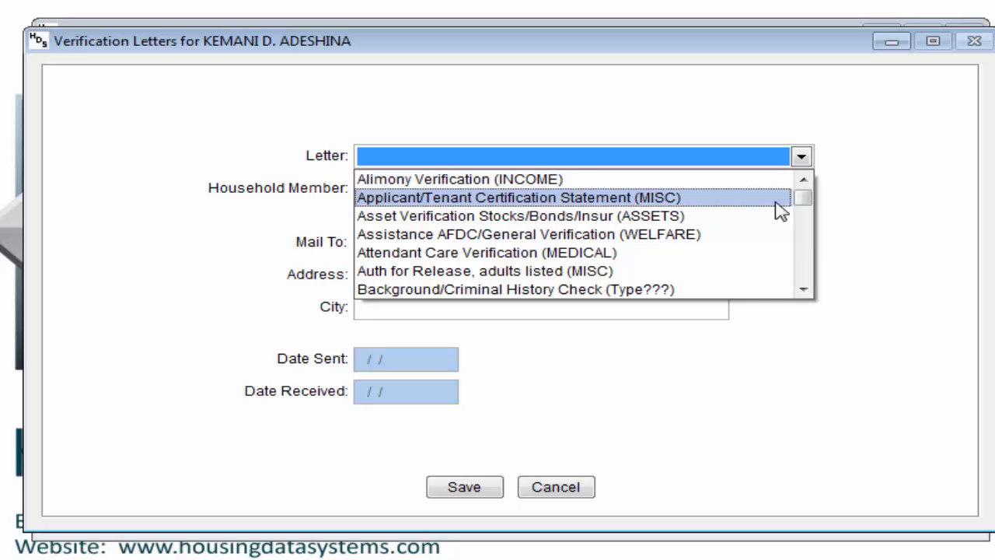
left_click(550, 184)
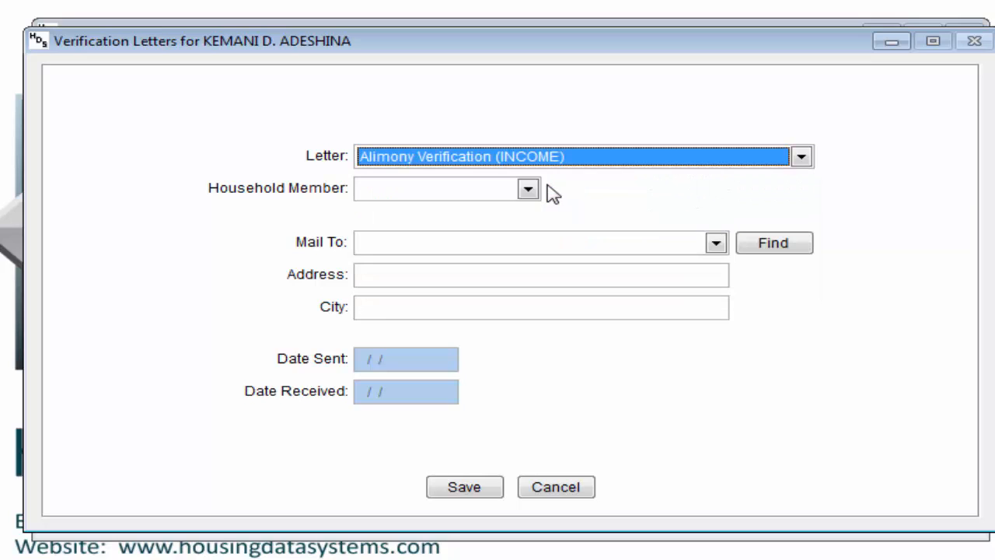
left_click(802, 159)
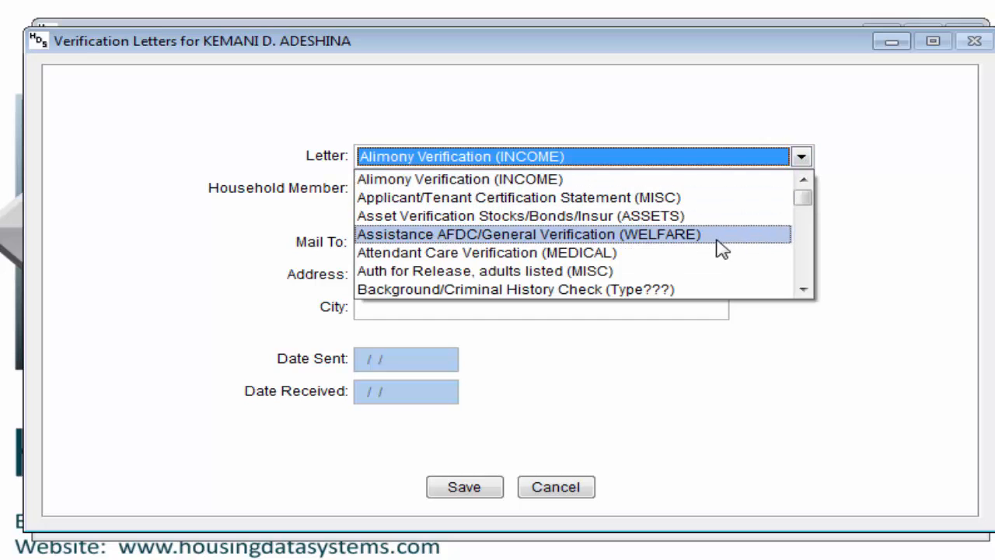
left_click(808, 295)
left_click(809, 294)
left_click(809, 295)
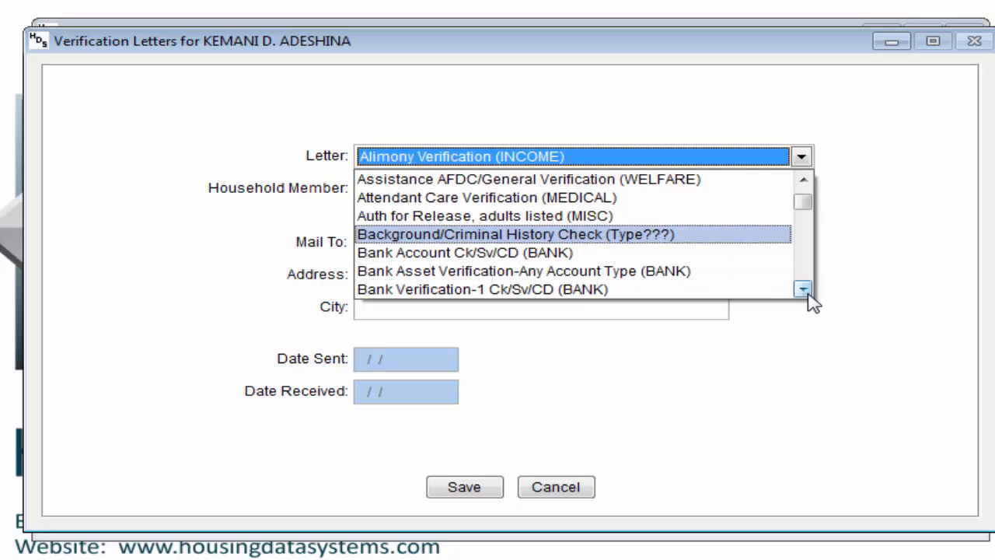
left_click(808, 294)
left_click(803, 289)
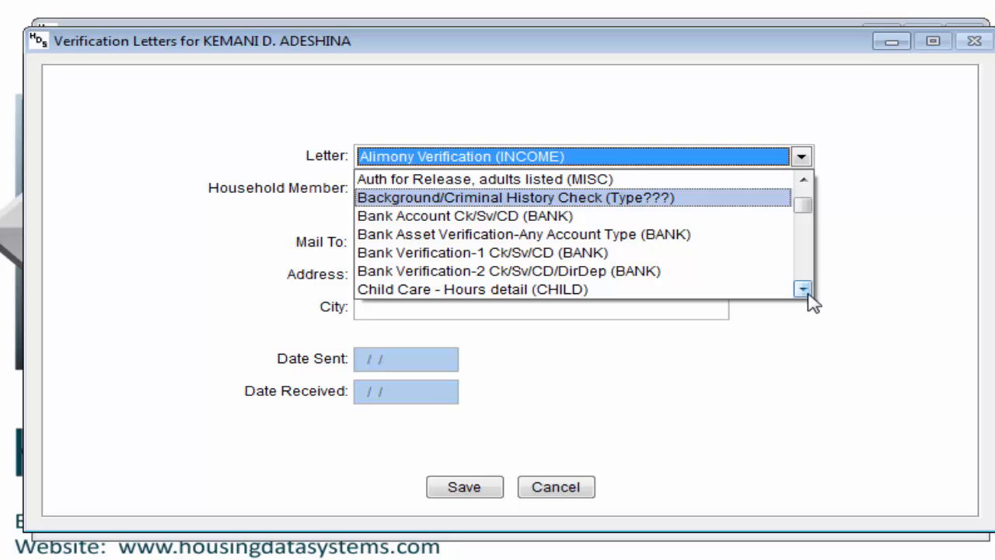
left_click(808, 295)
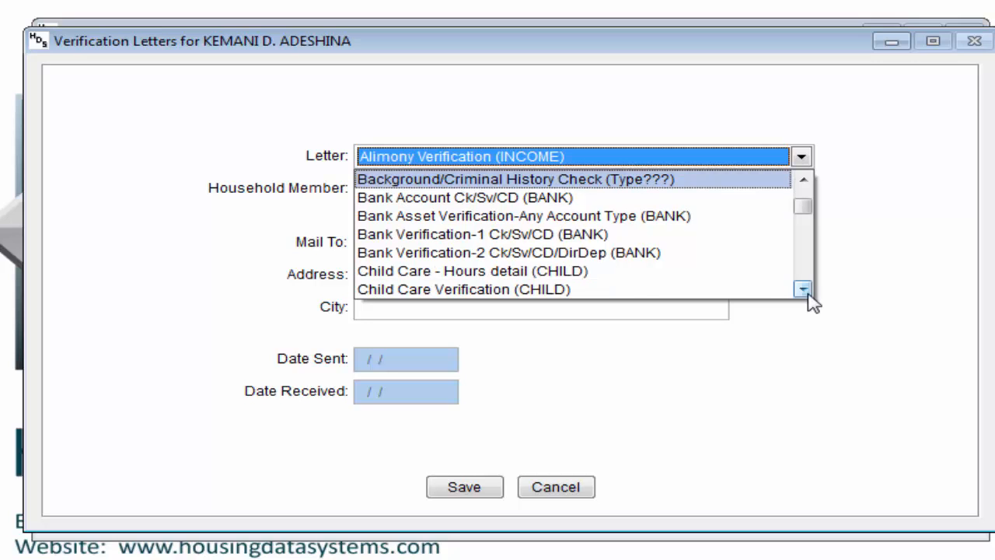
left_click(809, 295)
left_click_drag(808, 295, 809, 297)
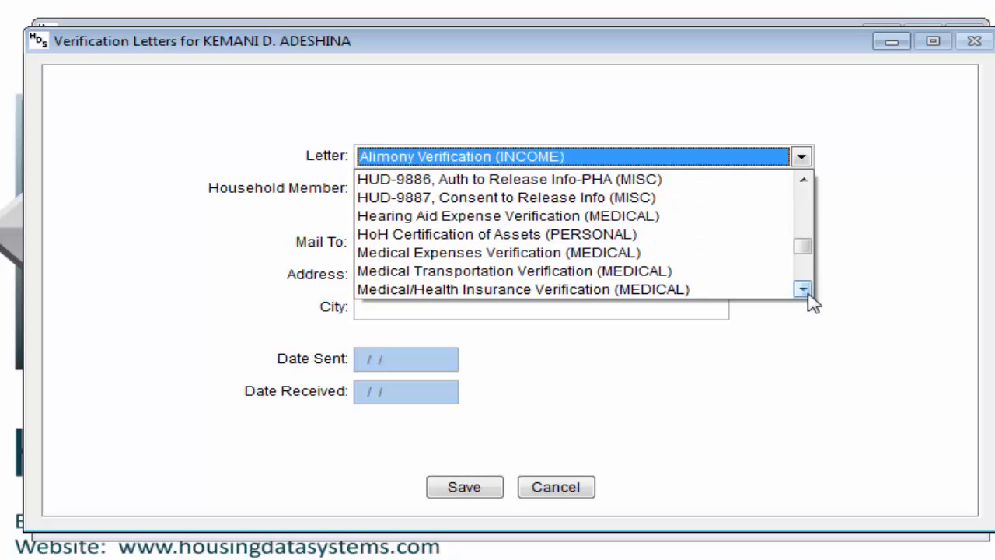
left_click(656, 217)
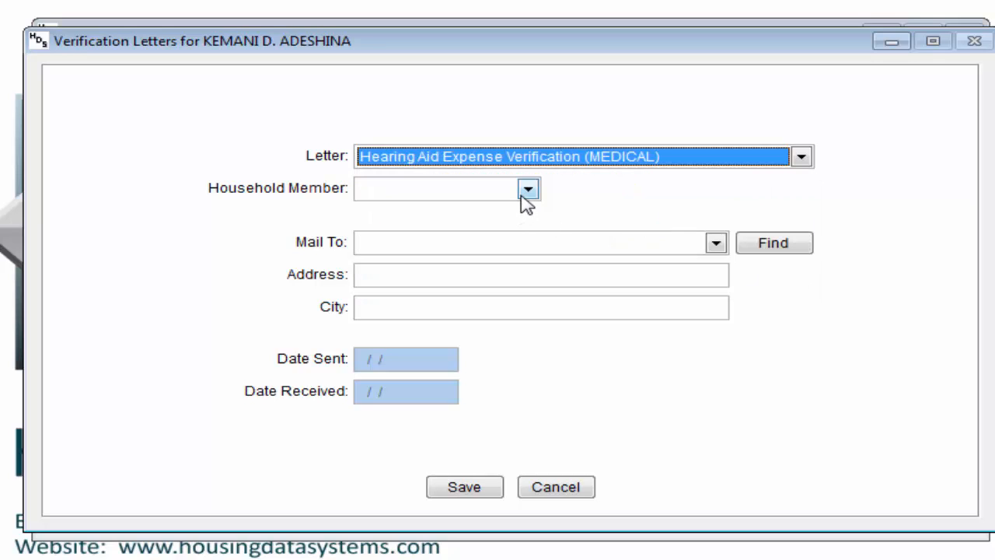
left_click(524, 195)
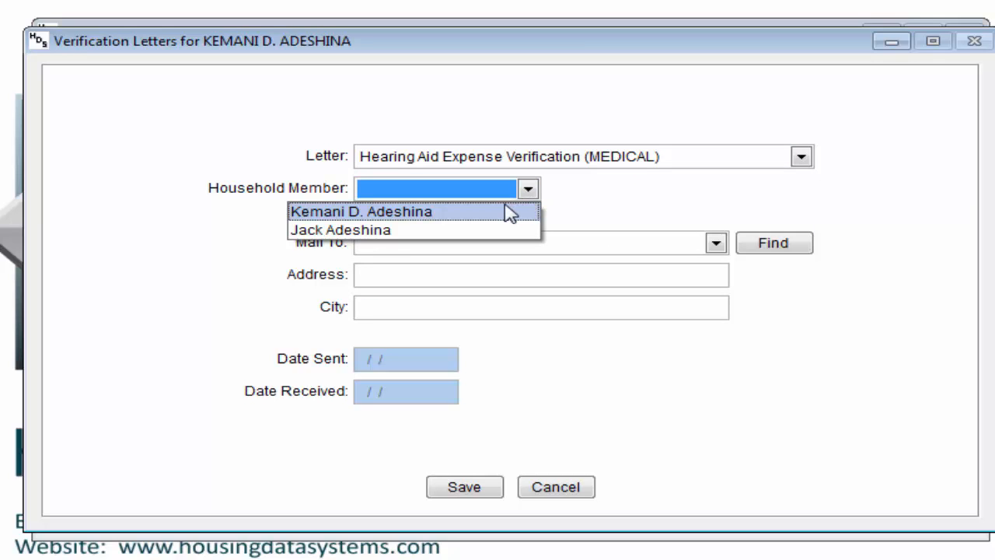
left_click(447, 230)
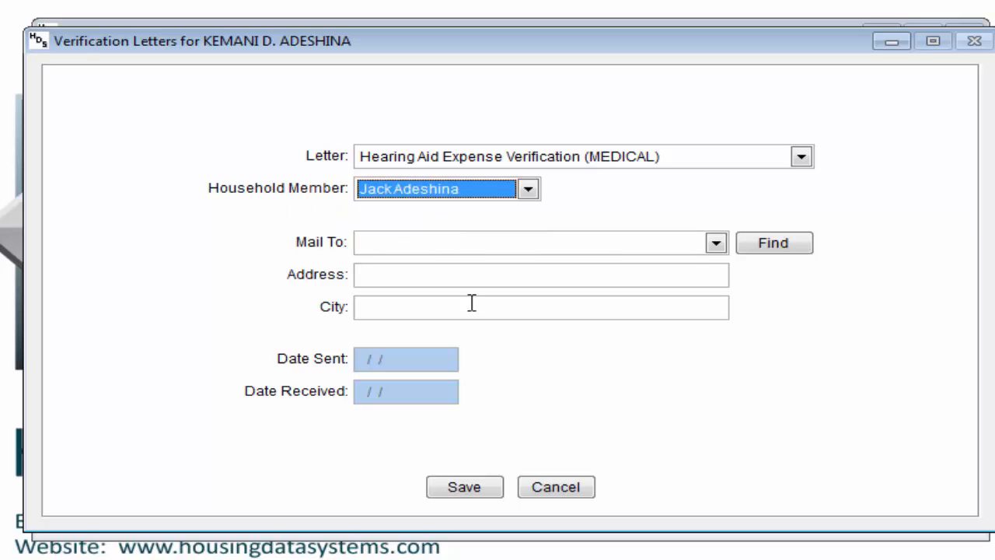
- Look through the recipients available for the medical letter, including the "Mail To" file, and close the file without selecting a record
left_click(715, 245)
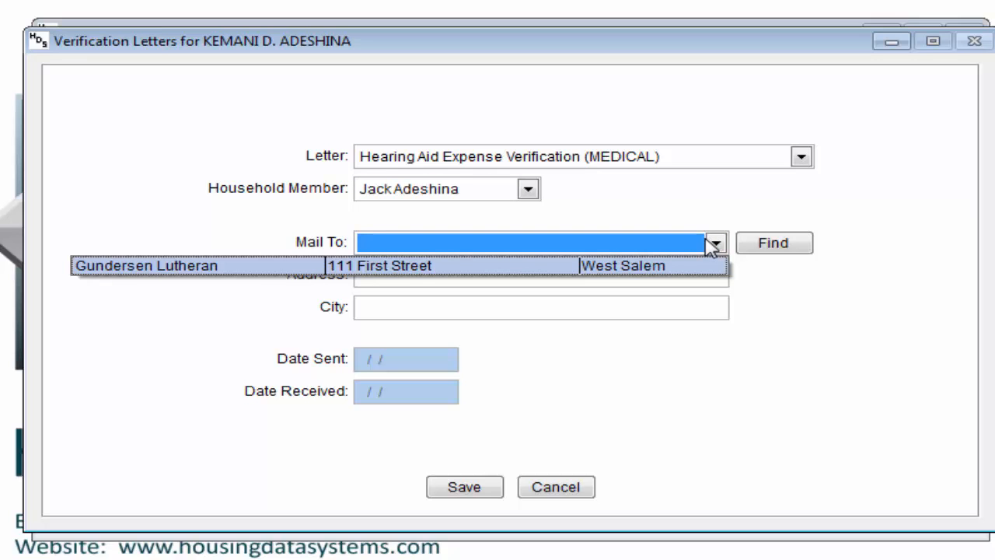
left_click(748, 248)
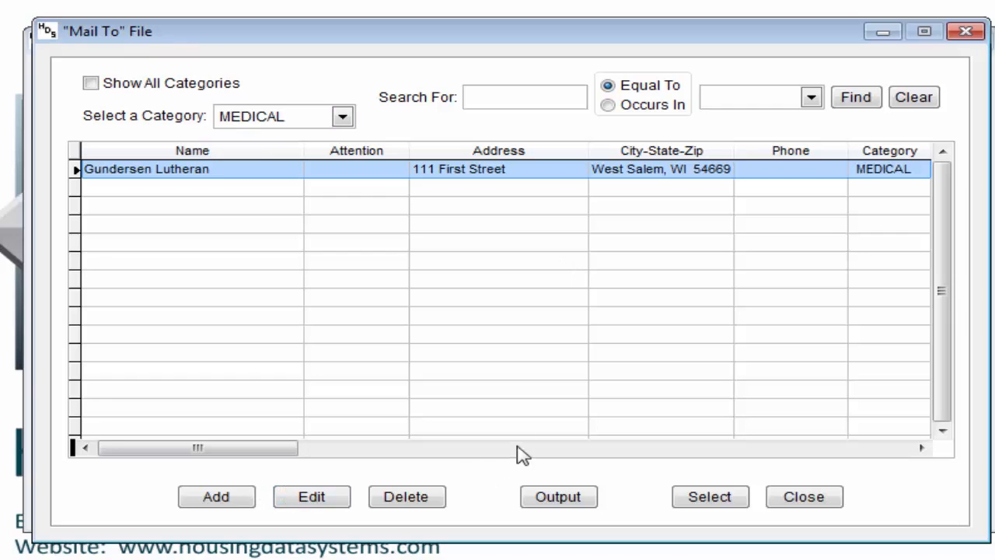
left_click(803, 497)
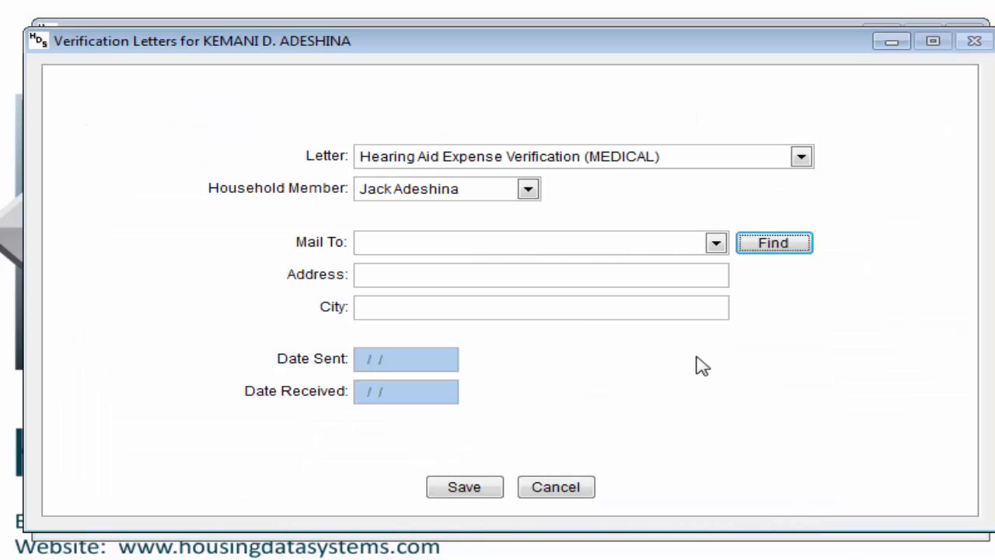
- Set the hearing aid letter's recipient to Gundersen Lutheran and save the letter
left_click(722, 245)
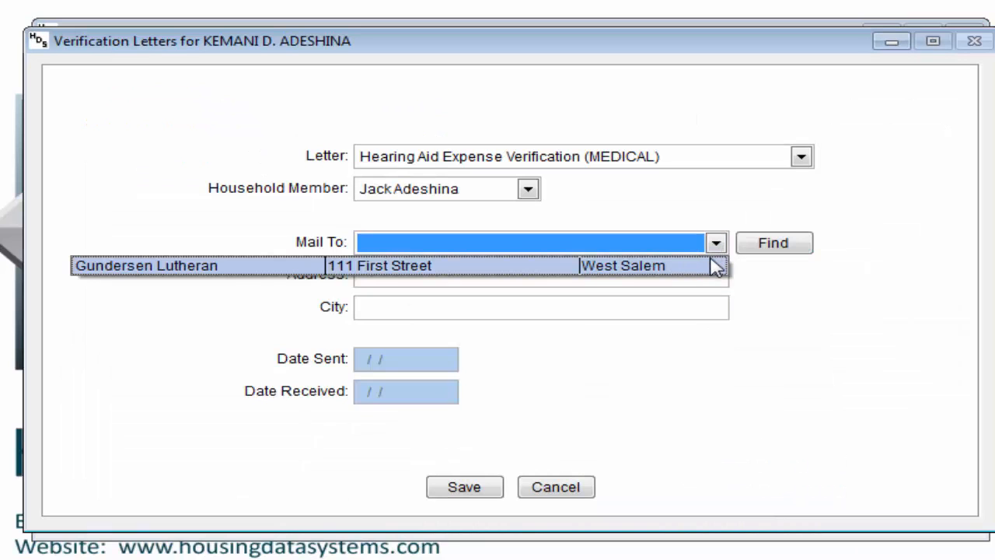
left_click(716, 267)
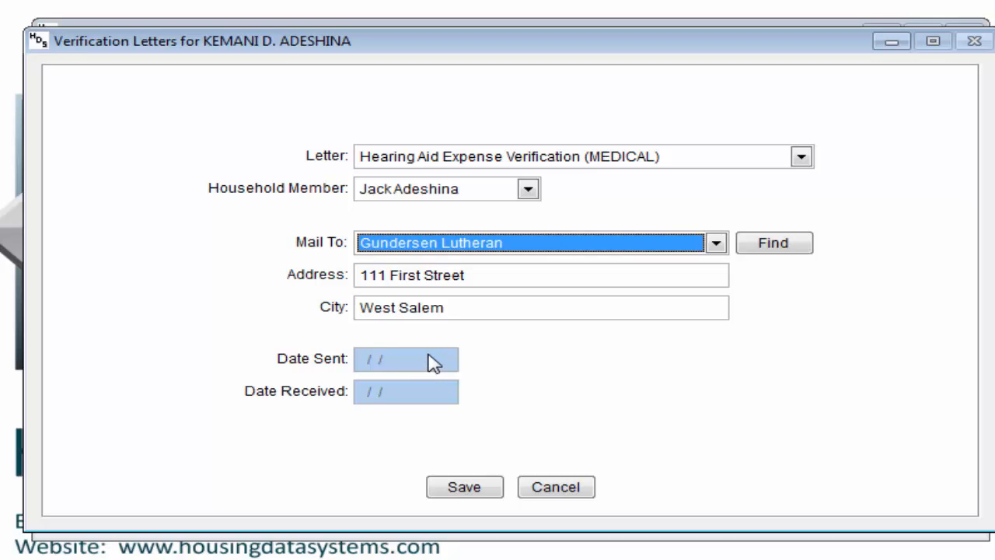
left_click(441, 487)
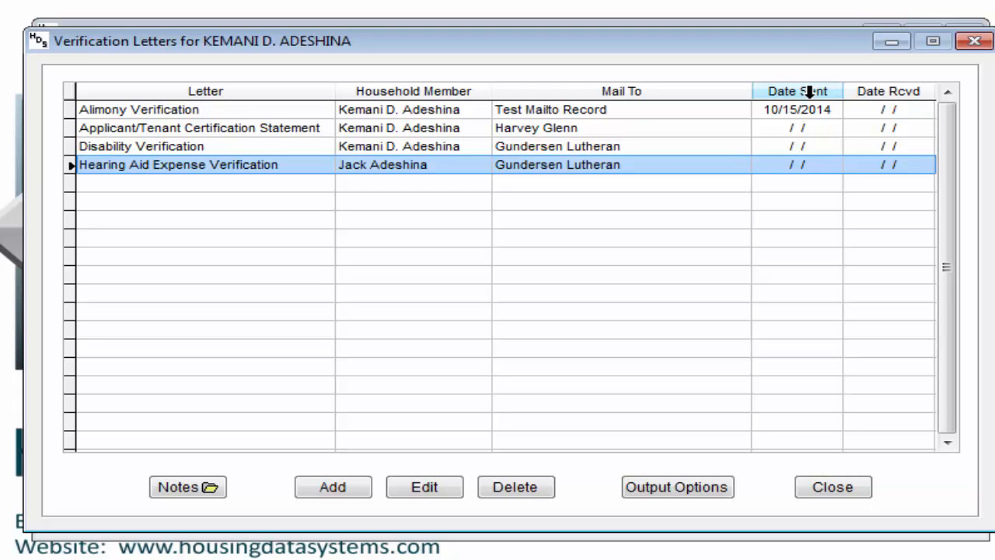
- Edit the Alimony Verification letter to set its received date to 10/15/2014 and save it
left_click(883, 111)
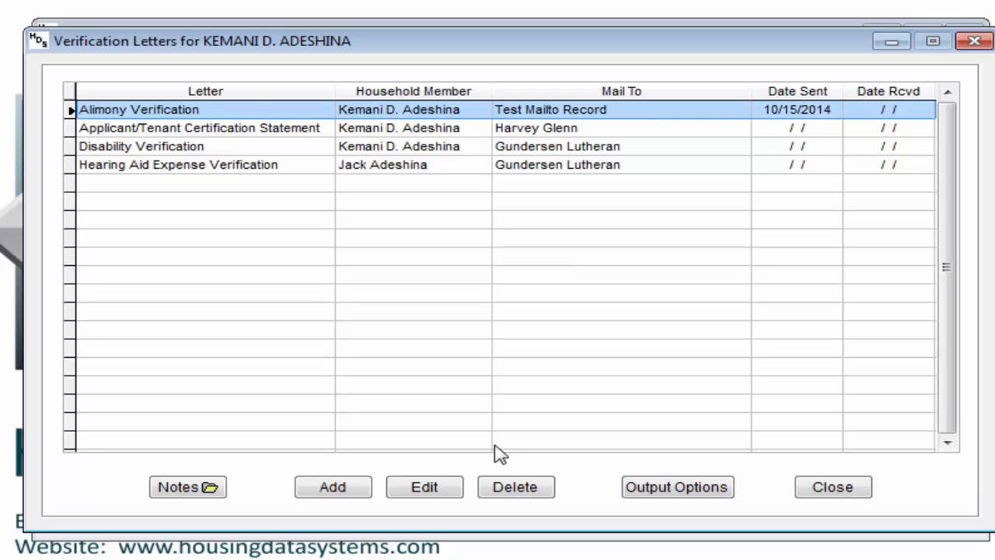
left_click(448, 487)
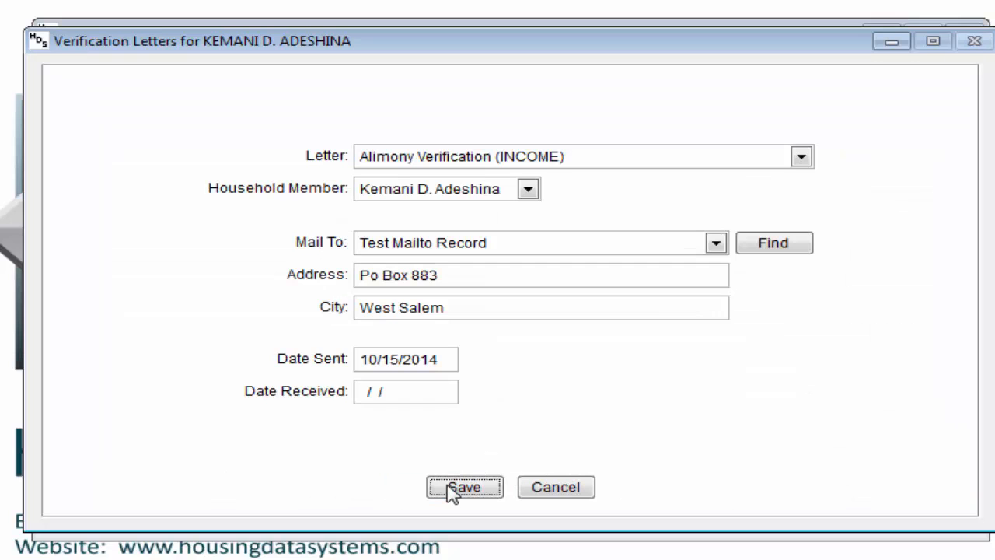
left_click(362, 396)
type("10/15/2")
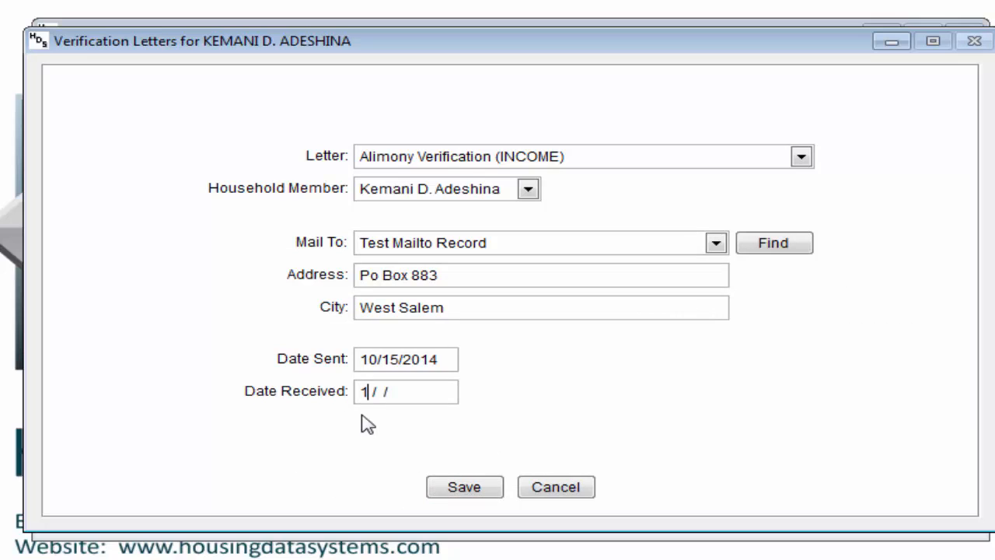
type("014")
key("Tab")
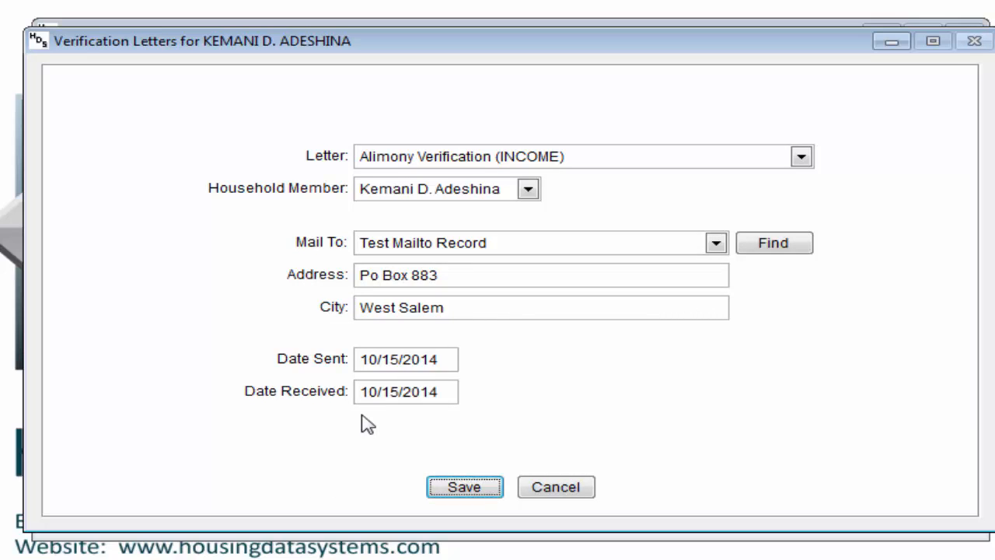
key("Return")
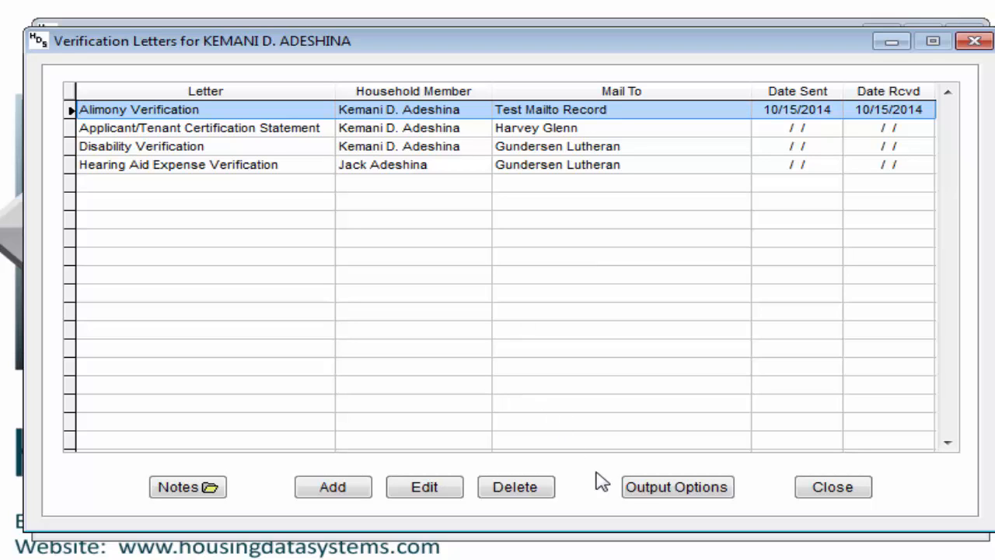
- In the output options, mark the Hearing Aid Expense, Disability Verification and Applicant/Tenant Certification Statement letters for printing
left_click(653, 490)
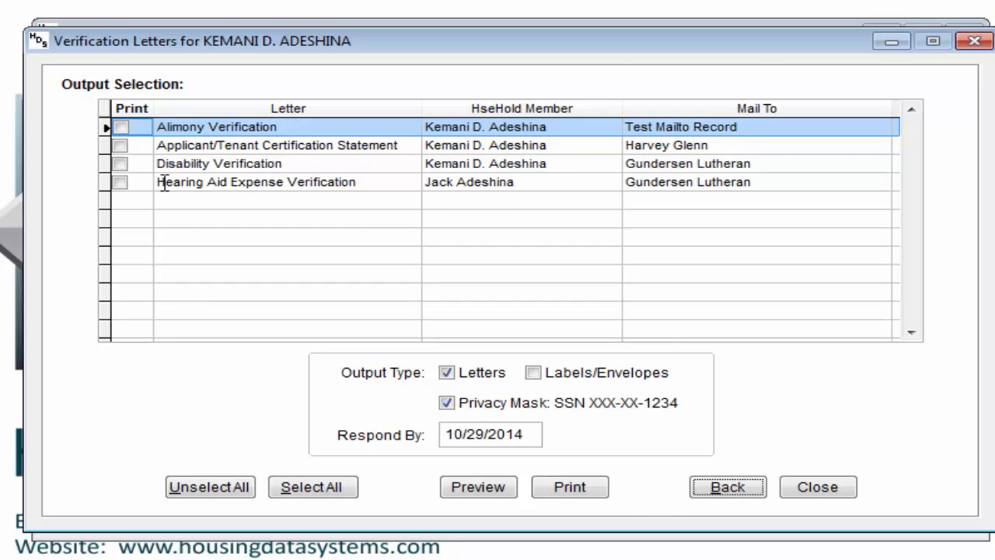
left_click(124, 182)
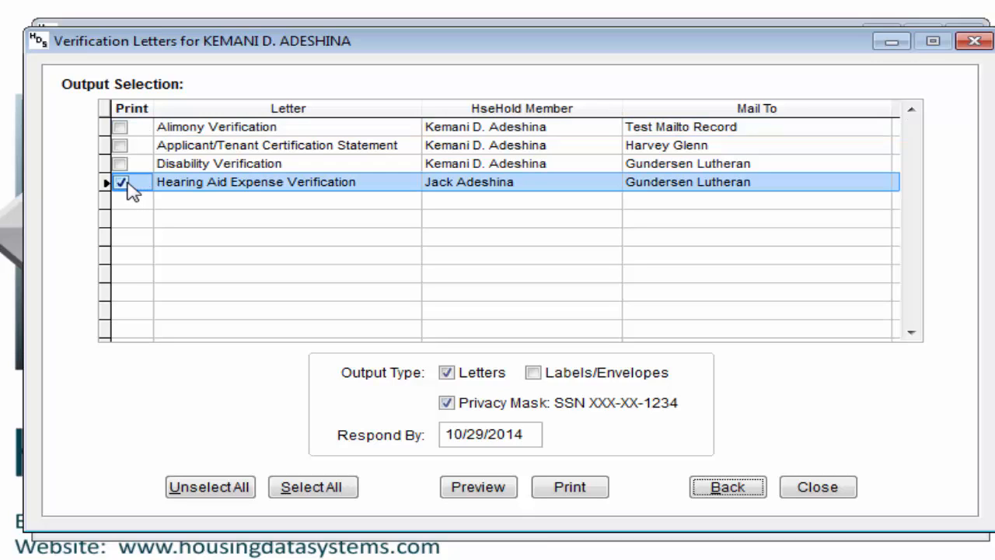
left_click(122, 164)
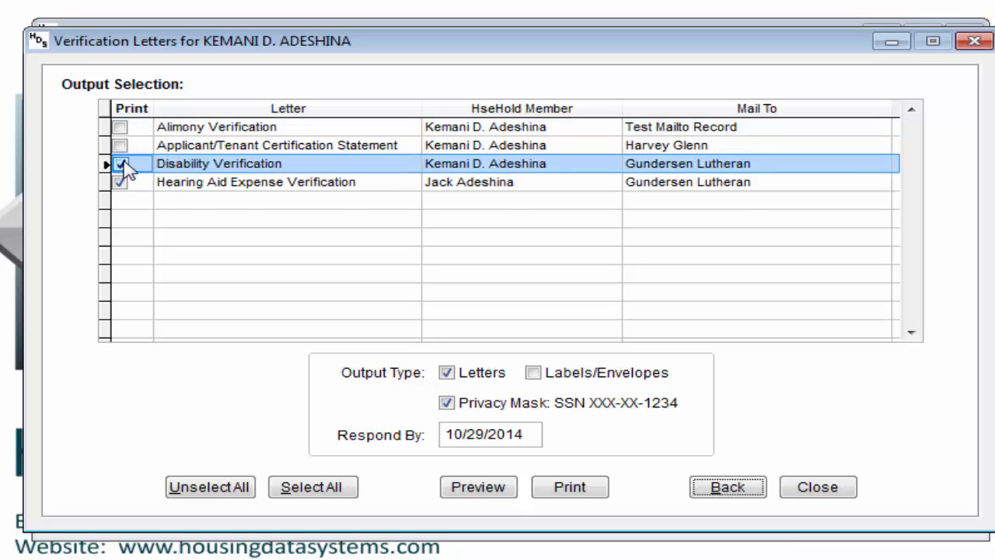
left_click(122, 147)
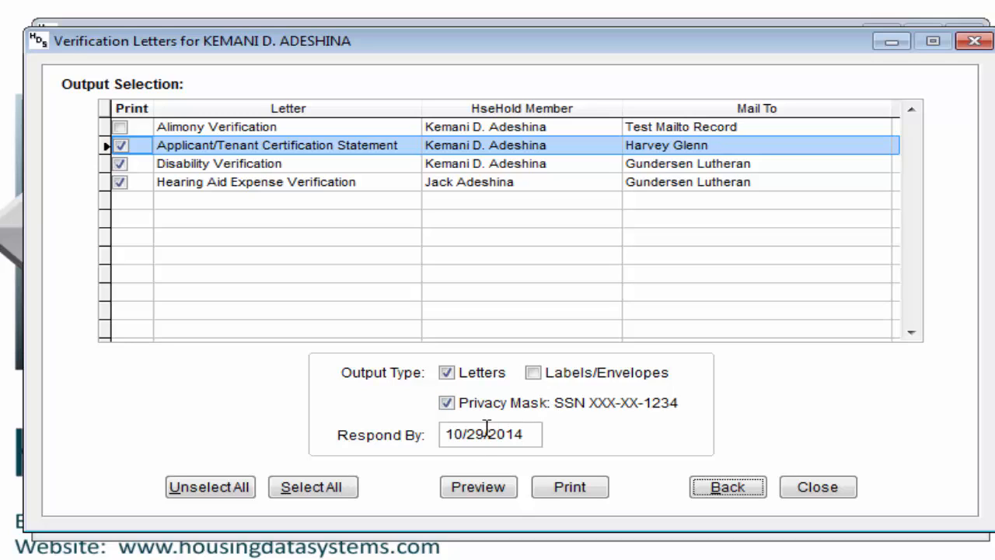
- Set the Respond By date to 10/31/2014 and preview the marked letters
left_click_drag(485, 427, 470, 429)
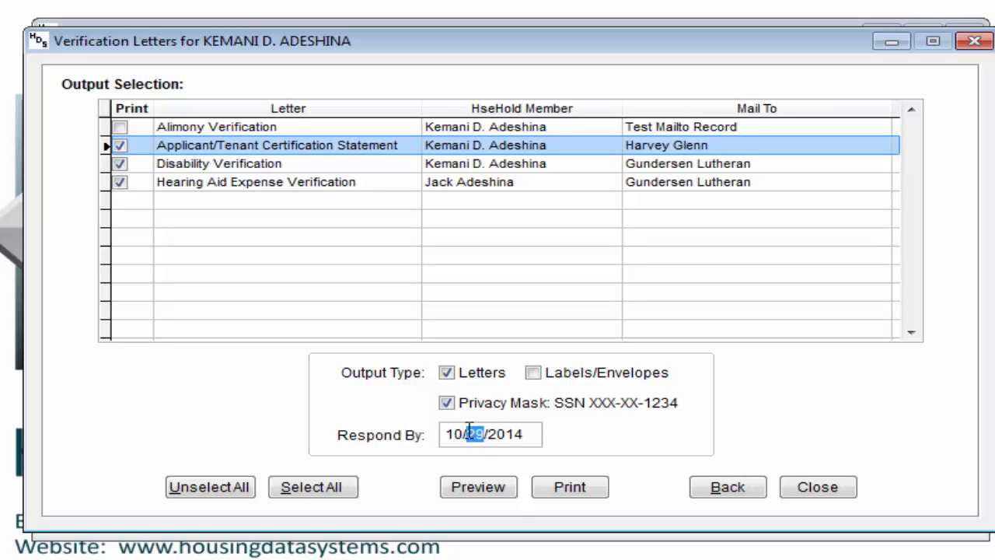
left_click(468, 432)
type("31")
key("Tab")
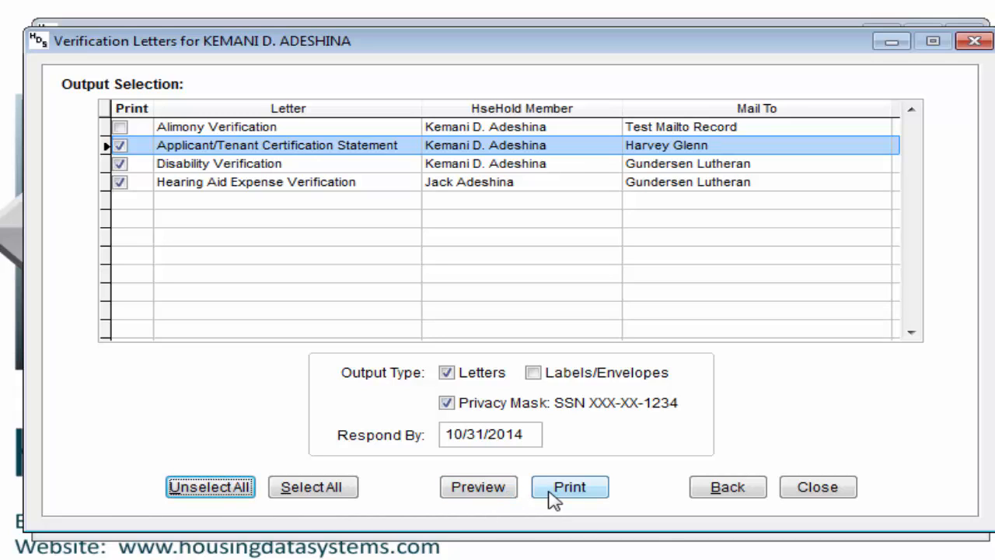
left_click(479, 488)
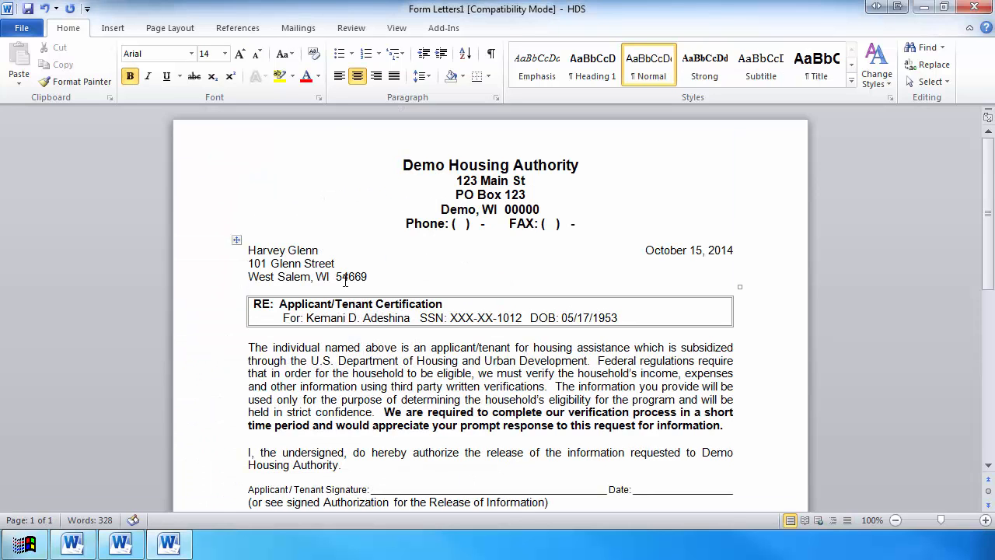
- Switch to Word and review the Applicant/Tenant Certification letter from its heading down to the preparer signature section
left_click(367, 315)
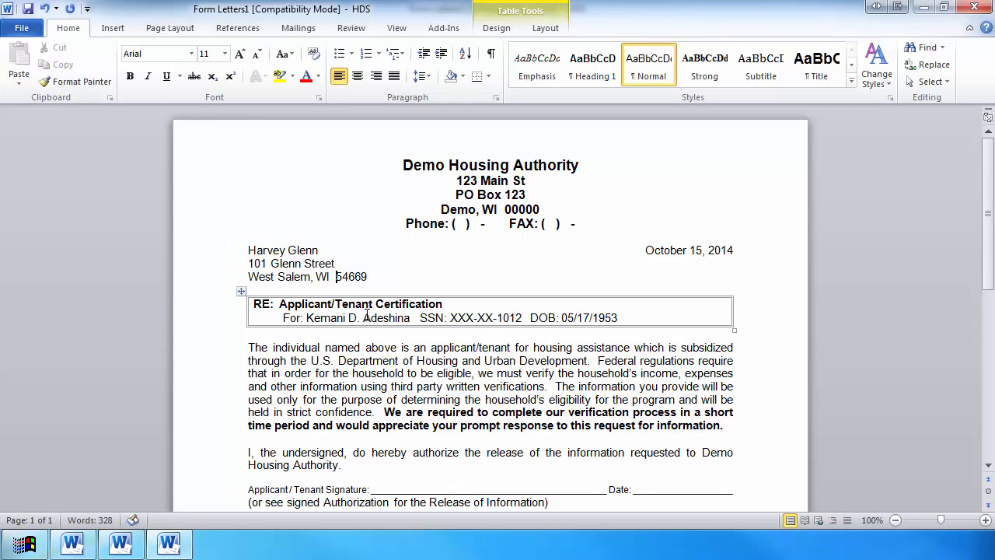
key("Down")
key("Down")
key("Down")
key("Down")
key("Down")
key("Down")
key("Down")
key("Down")
key("Down")
key("Down")
key("Down")
key("Down")
key("Down")
key("Down")
key("Down")
key("Down")
key("Down")
key("Down")
key("Down")
key("Down")
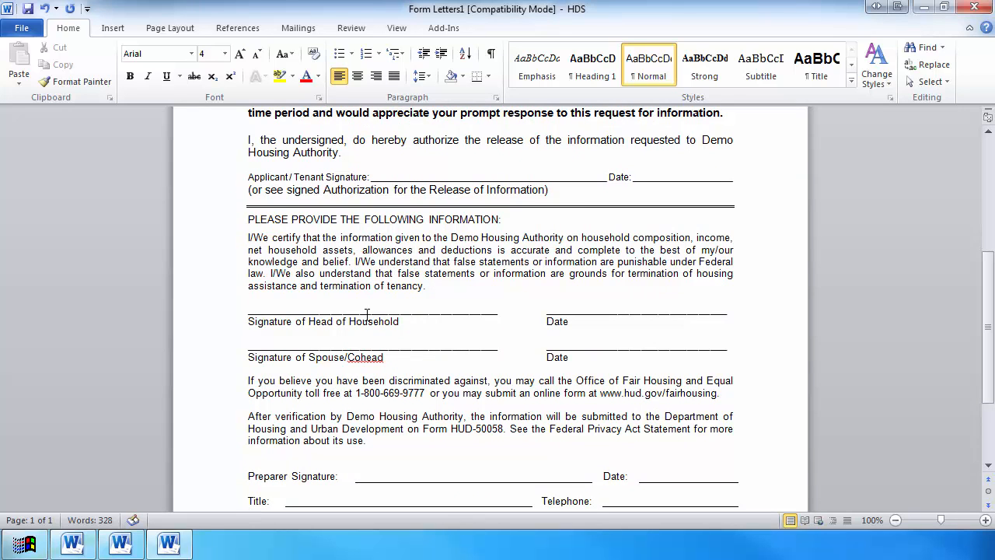
- Review the Verification of Disability and Verification of Hearing Aid Expenses letters, and close the Word previews to return to HDS
left_click(121, 544)
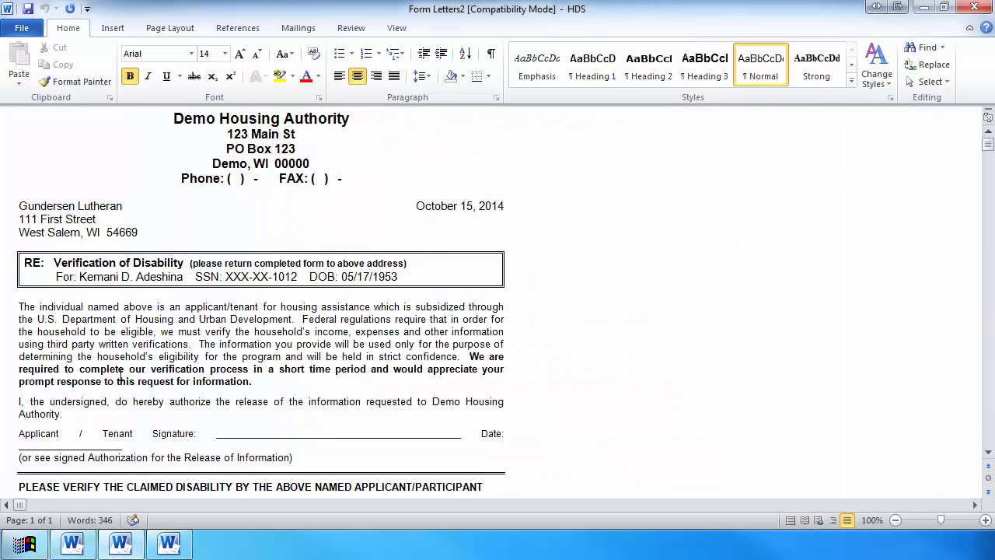
left_click(223, 193)
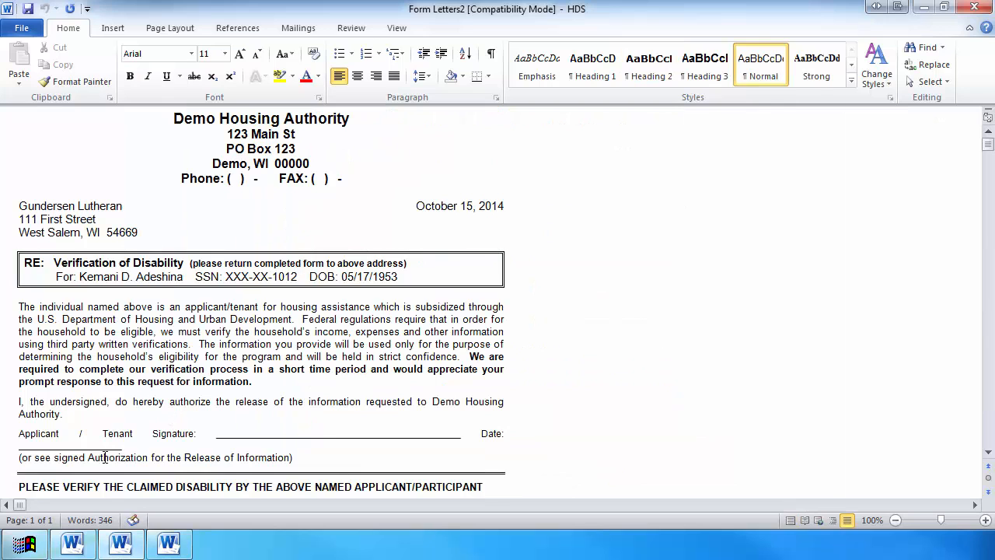
left_click(88, 537)
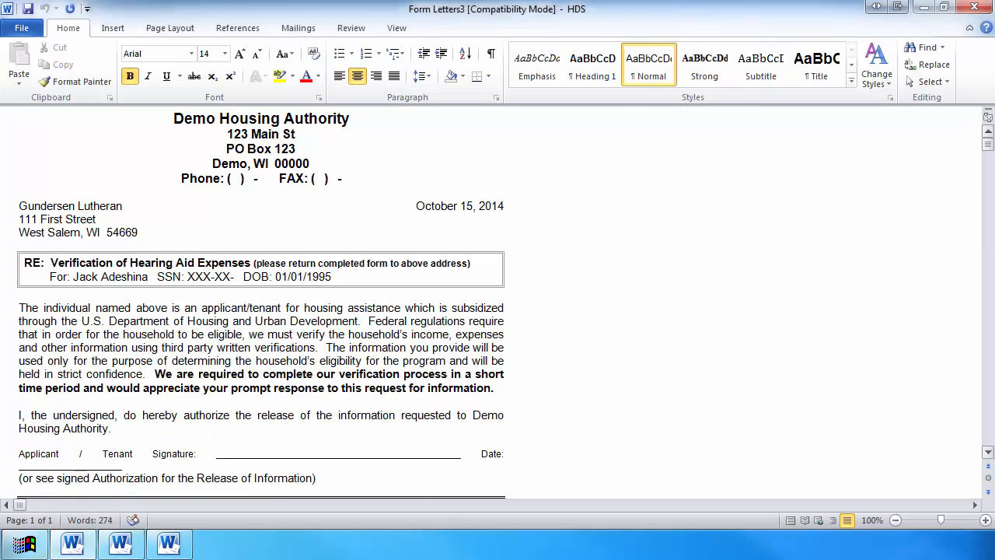
left_click(978, 8)
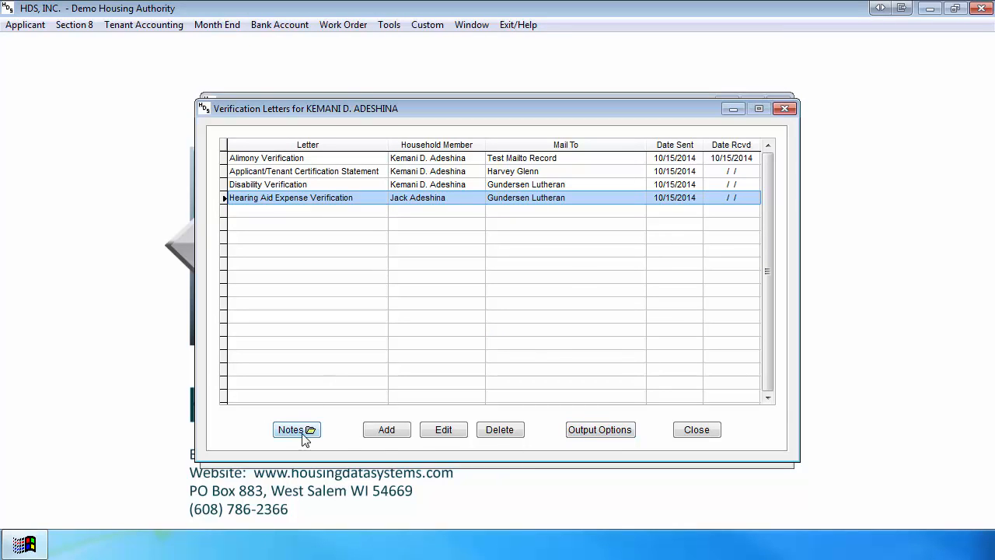
- Add a verification letter of type Asset Verification Stocks/Bonds/Insur (ASSETS) for the head of household
left_click(388, 430)
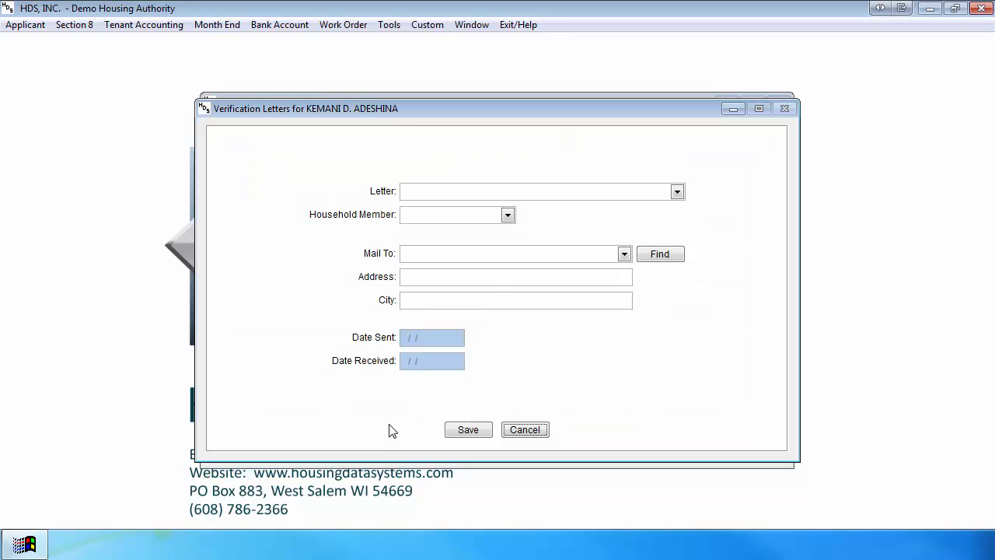
left_click(667, 191)
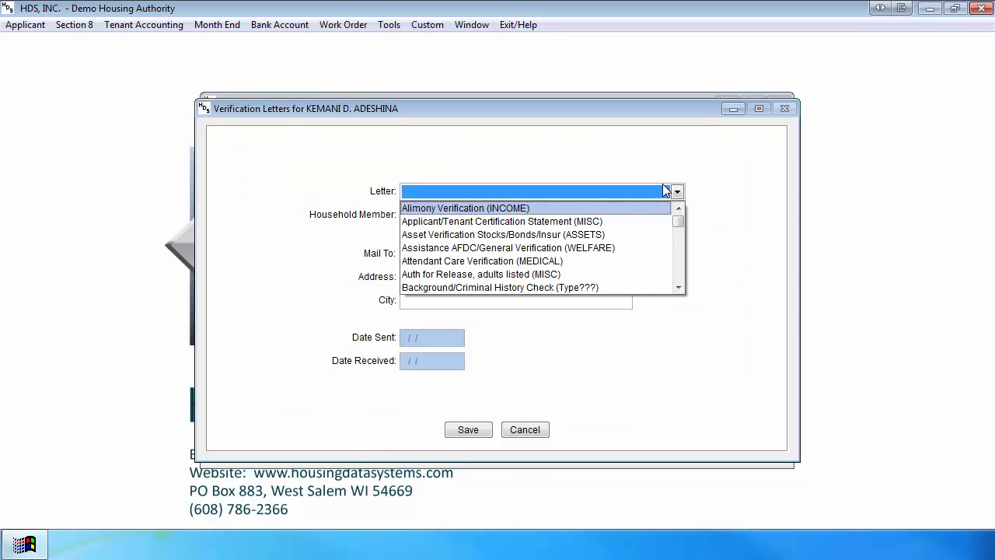
left_click(604, 237)
left_click(475, 218)
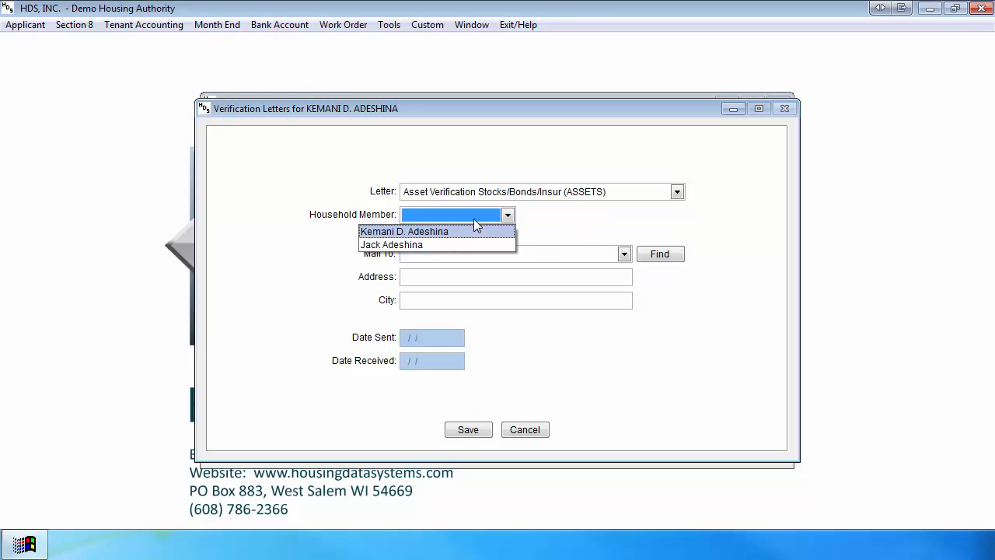
left_click(472, 230)
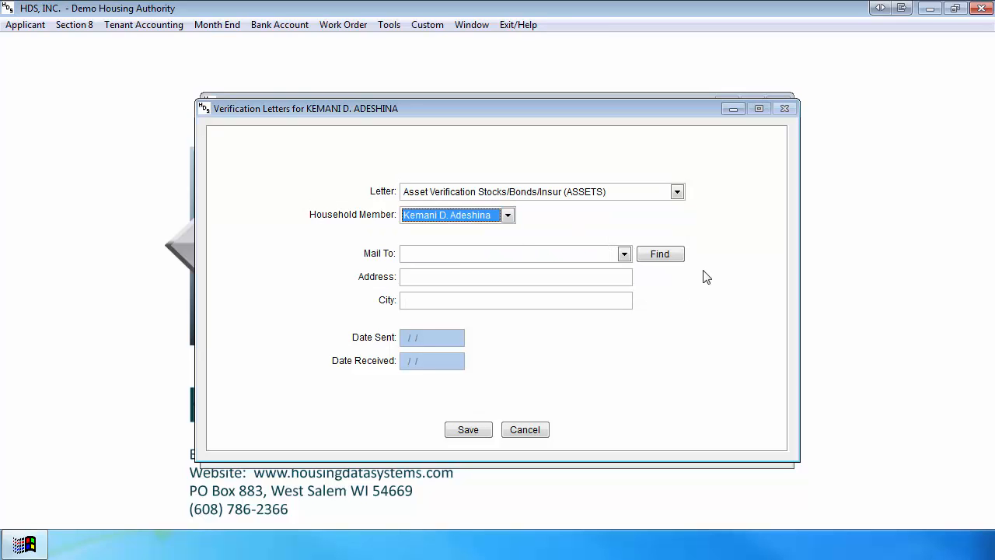
- Look up a recipient in the Mail To file, viewing all categories before filtering the records to BANK
left_click(647, 259)
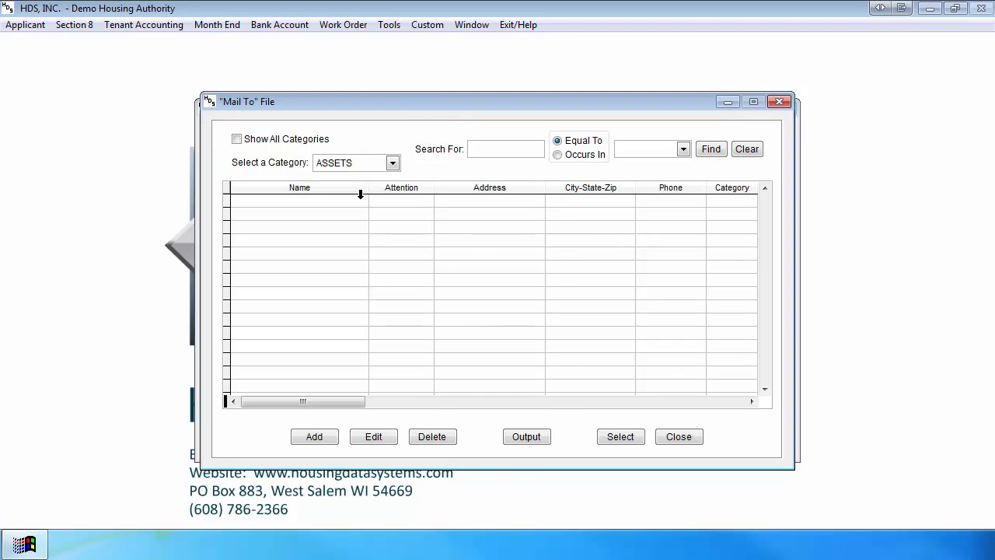
left_click(398, 24)
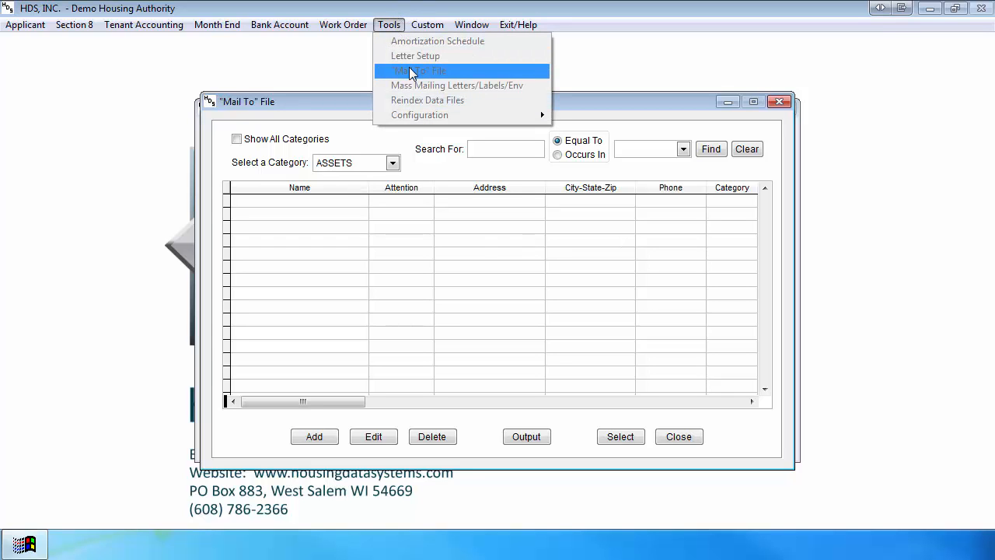
left_click(391, 327)
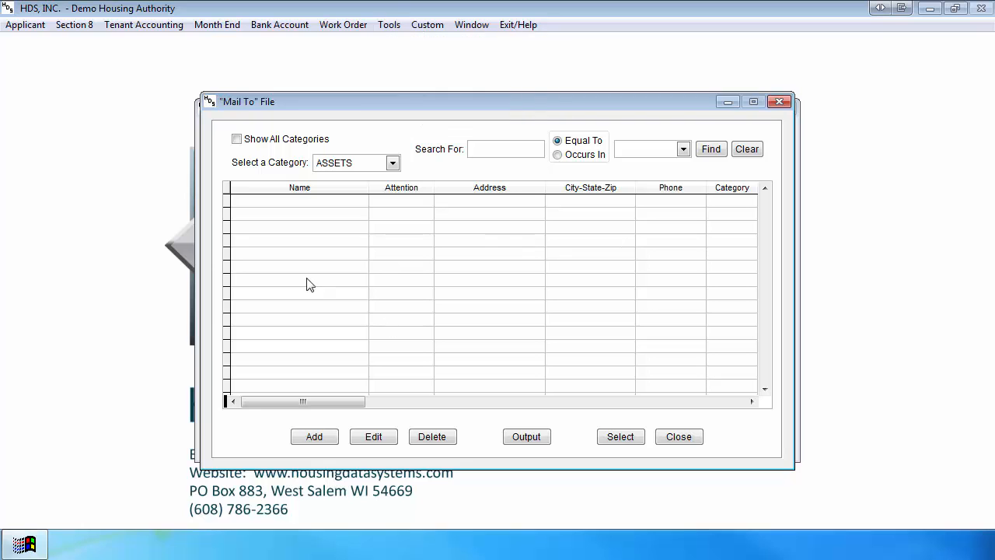
left_click(286, 137)
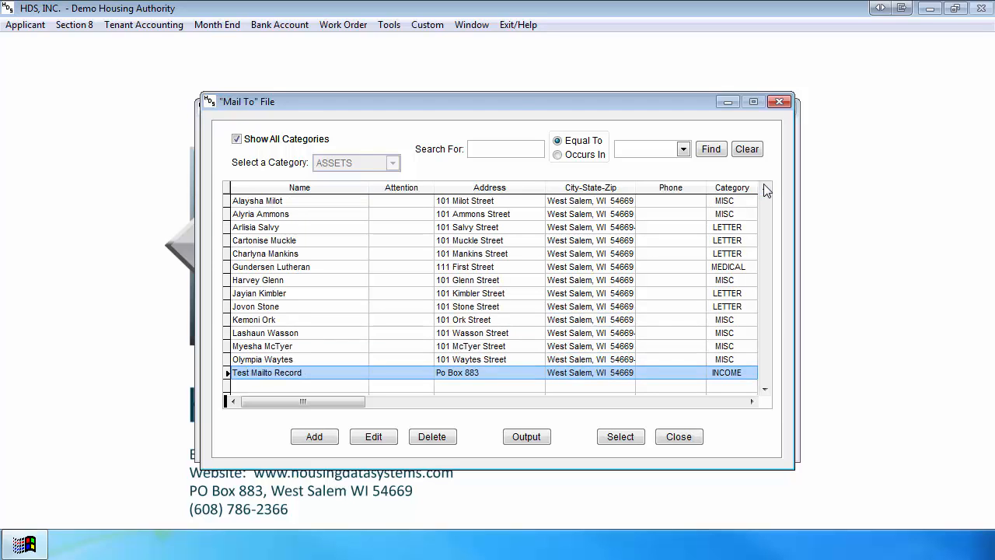
left_click(331, 144)
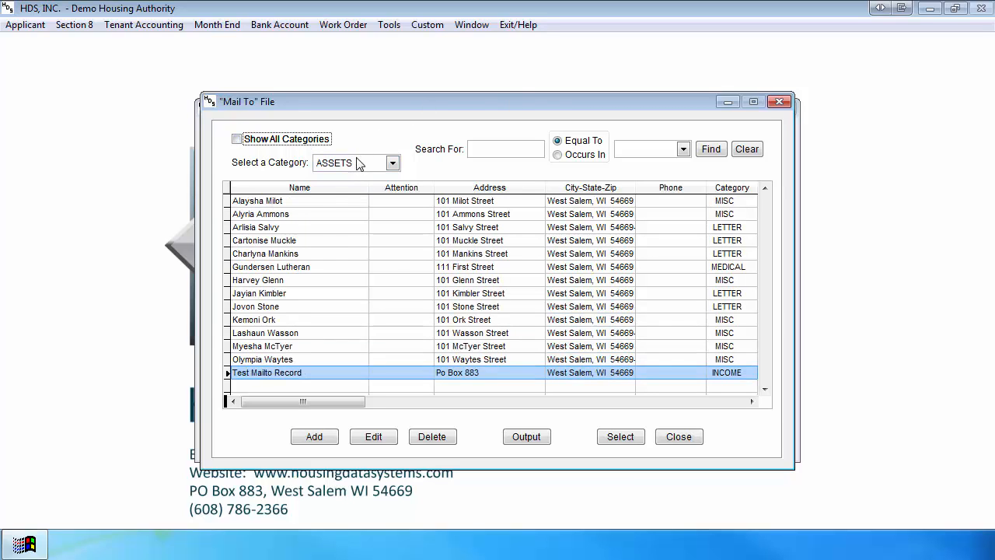
left_click(359, 163)
left_click(357, 193)
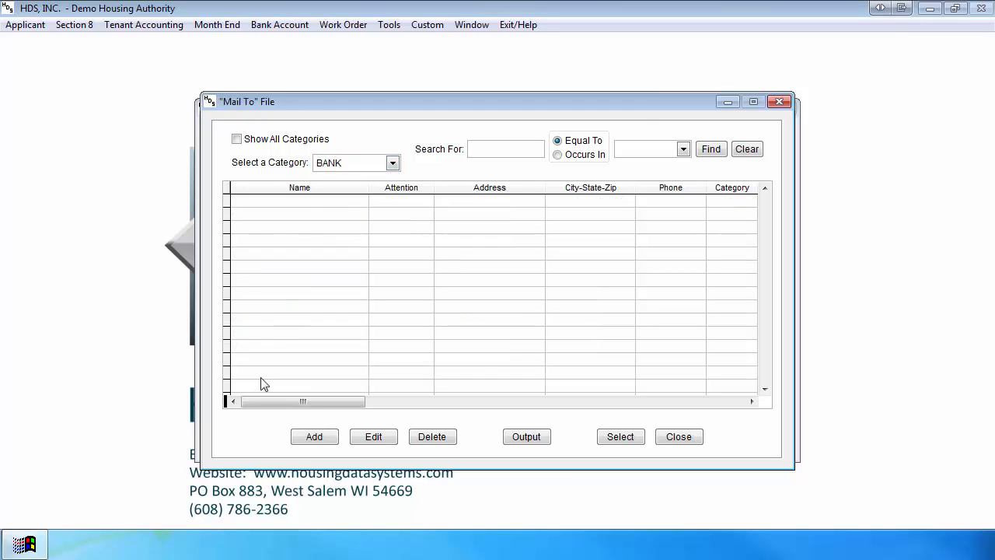
- Start a new Mail To record in the BANK category and check which categories it offers
left_click(311, 438)
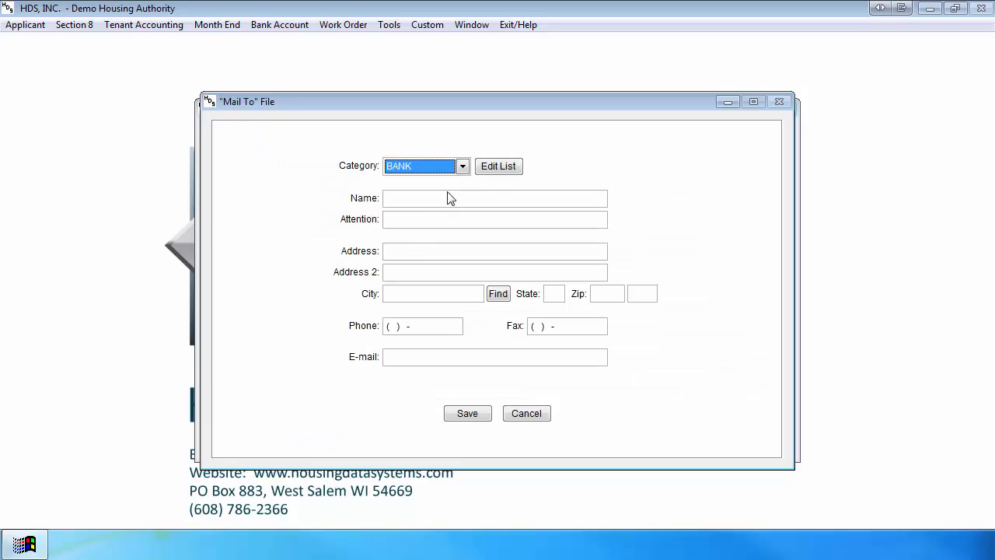
left_click(450, 168)
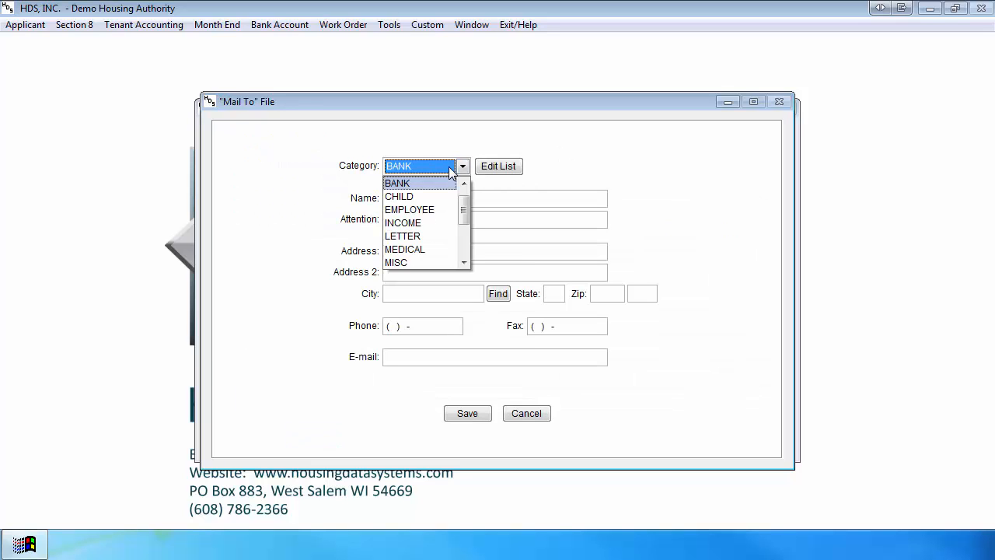
left_click(450, 168)
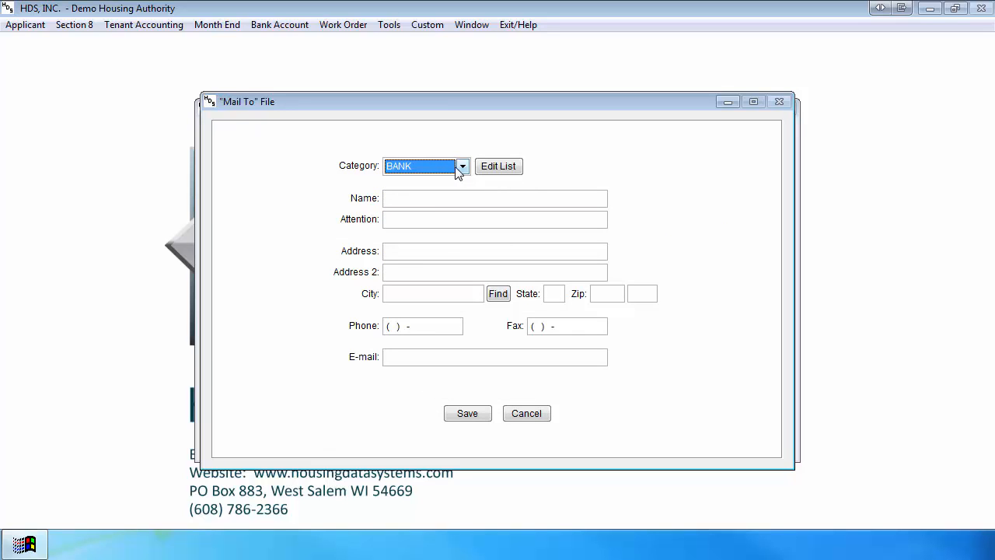
- Open the editable list of Mail-To types and look through its entries
left_click(496, 168)
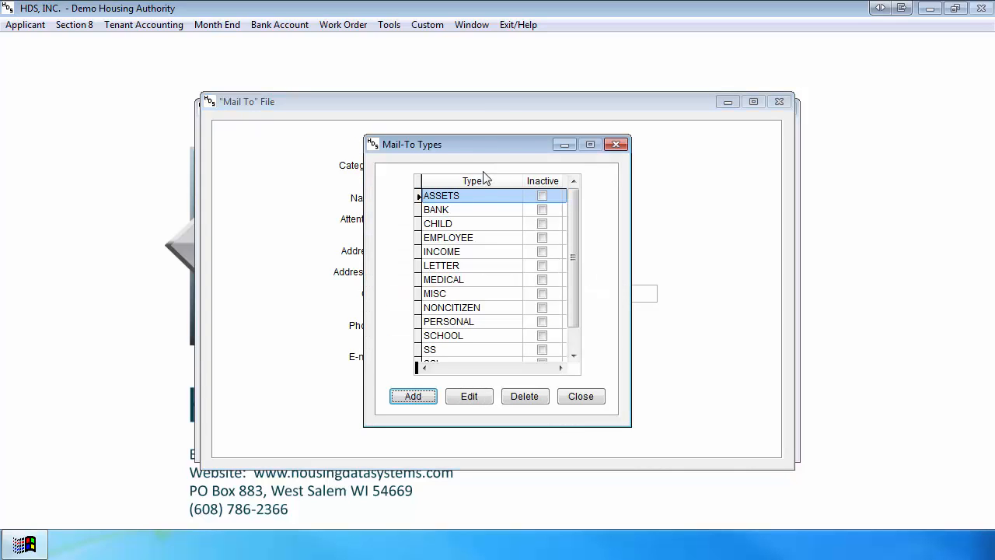
left_click(572, 356)
left_click(572, 358)
left_click(572, 358)
left_click(572, 358)
left_click(571, 358)
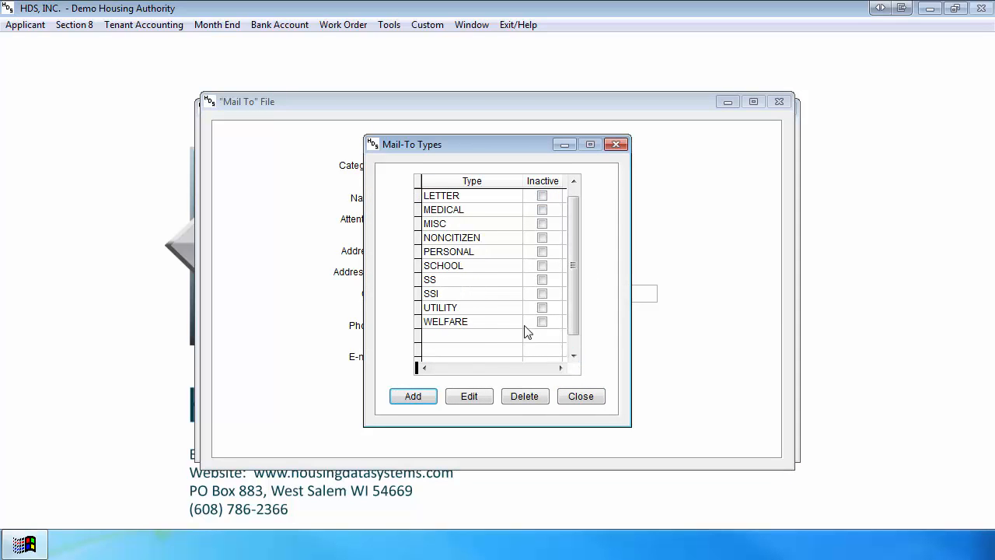
left_click(573, 182)
left_click(573, 183)
left_click(573, 183)
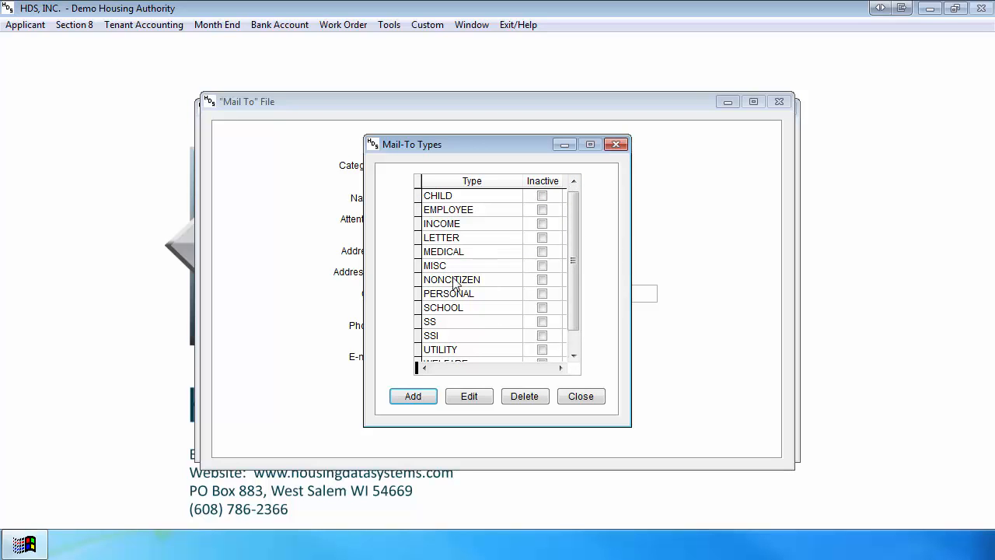
- View the form for adding a Mail-To type and the PERSONAL type's settings, and close the types list without saving changes
left_click(415, 400)
left_click(528, 350)
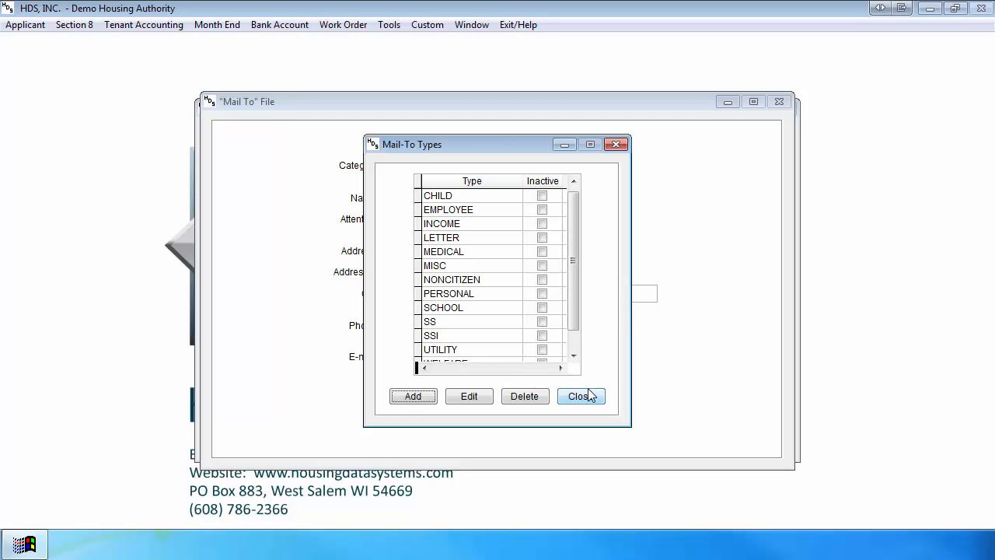
left_click(483, 295)
left_click(459, 396)
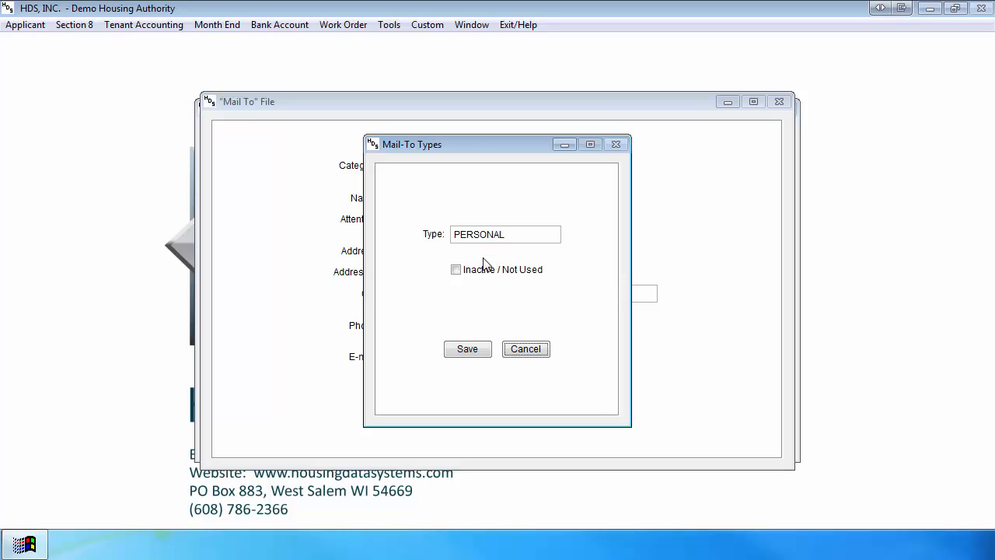
left_click(511, 347)
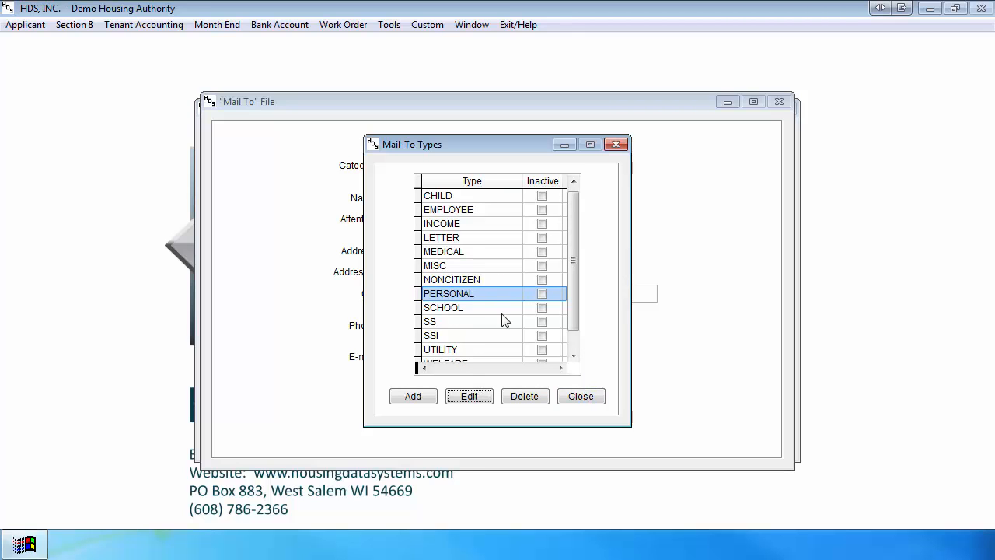
left_click(580, 397)
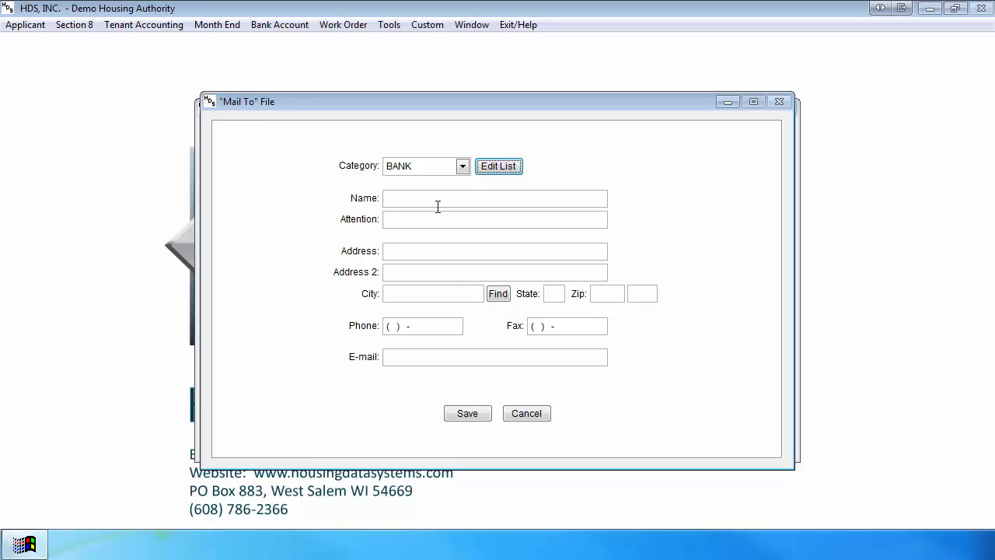
- Enter WEST SALEM CREDIT UNION as the name, fill in its street address and zip code, choose the matching city, and save the record
left_click(435, 202)
type("WEST SAL")
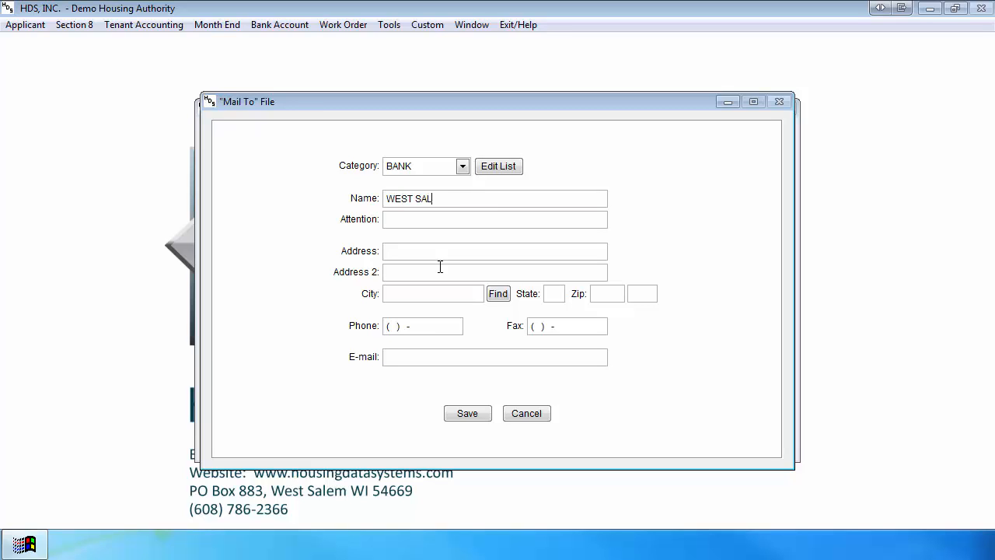
type("EM CRE")
type("20 ")
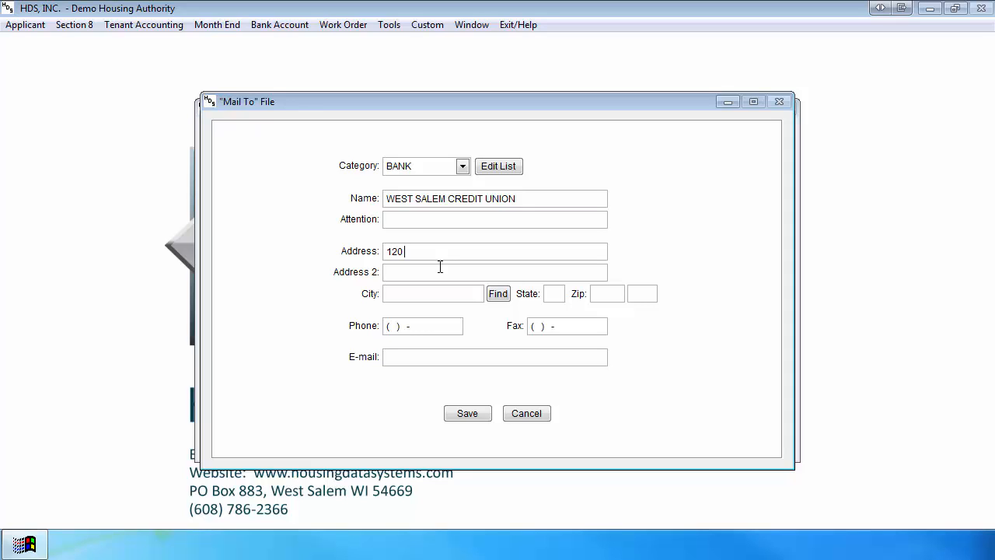
type("Second S")
type("54669")
key("Tab")
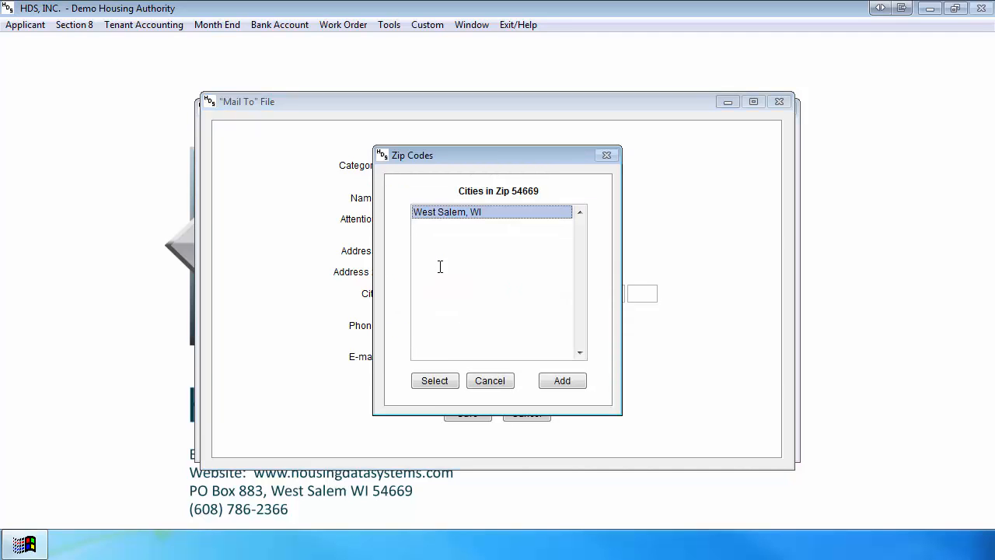
left_click(434, 380)
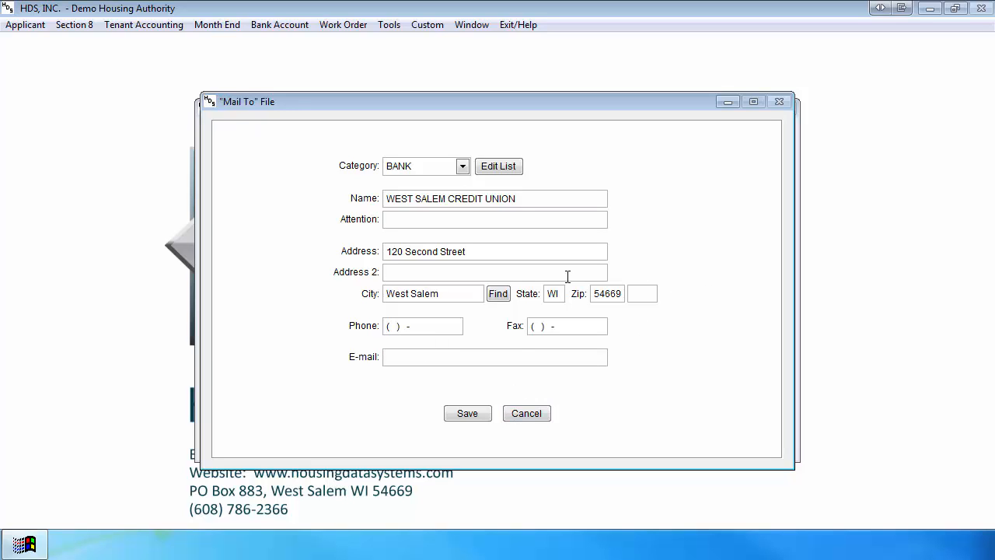
left_click(468, 414)
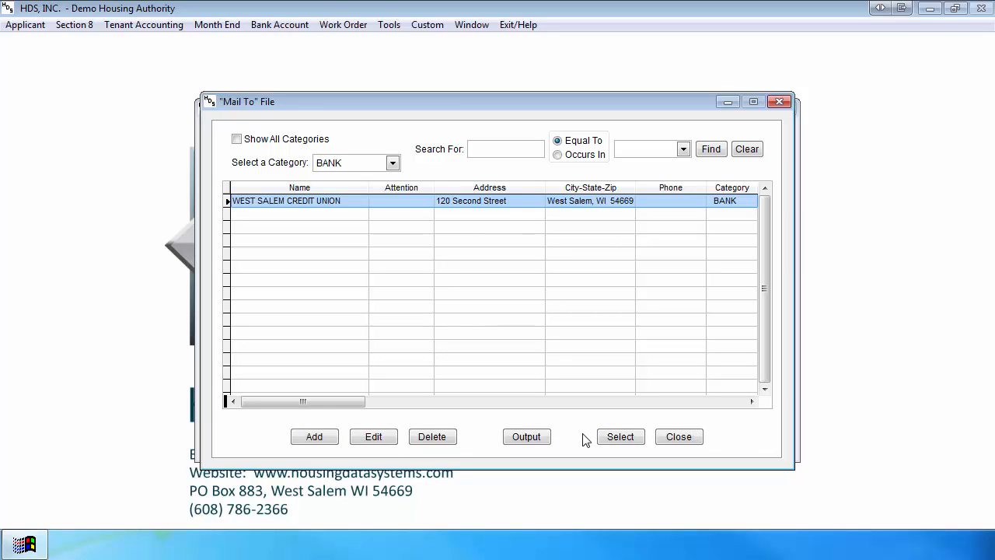
- Use West Salem Credit Union as the recipient, change the letter to Bank Asset Verification-Any Account Type (BANK), and save it
left_click(610, 439)
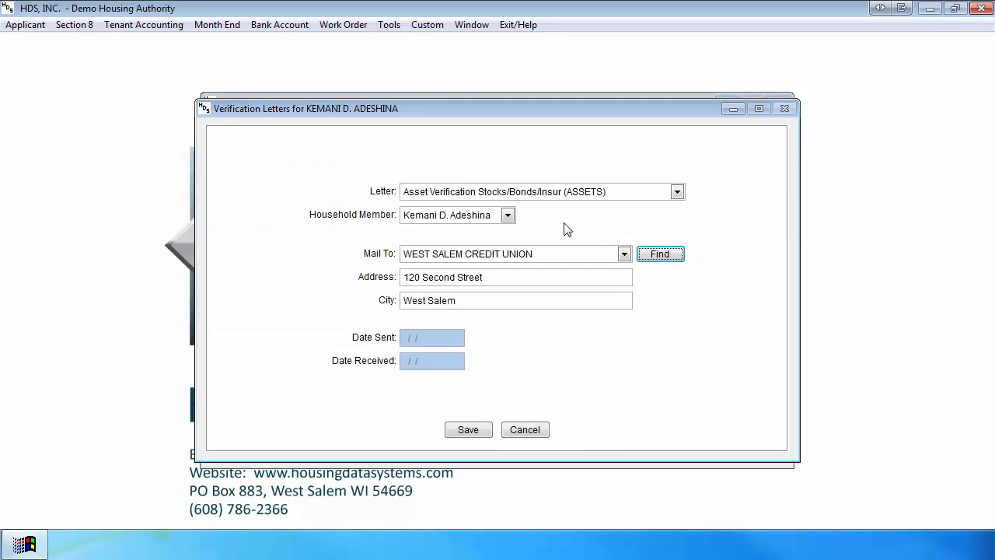
left_click(585, 188)
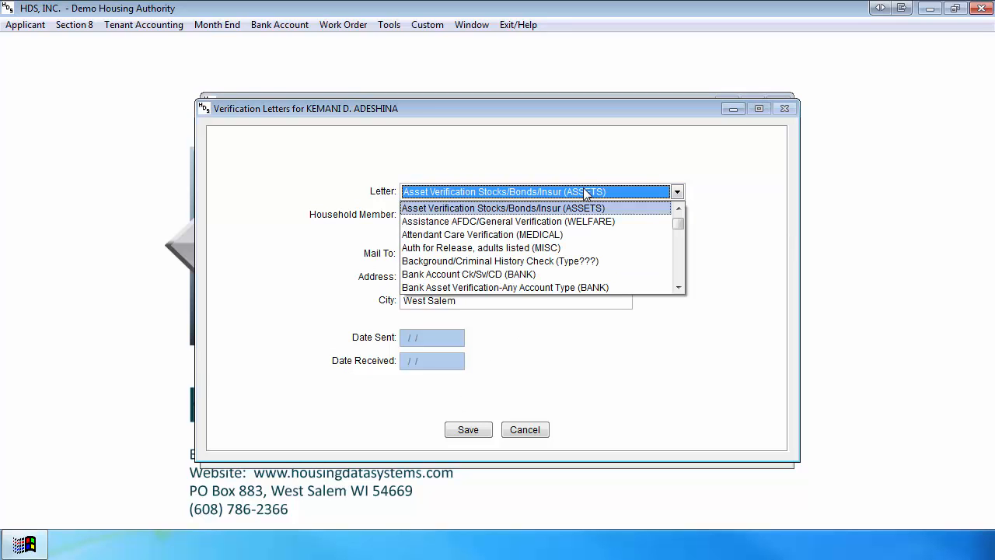
left_click(590, 286)
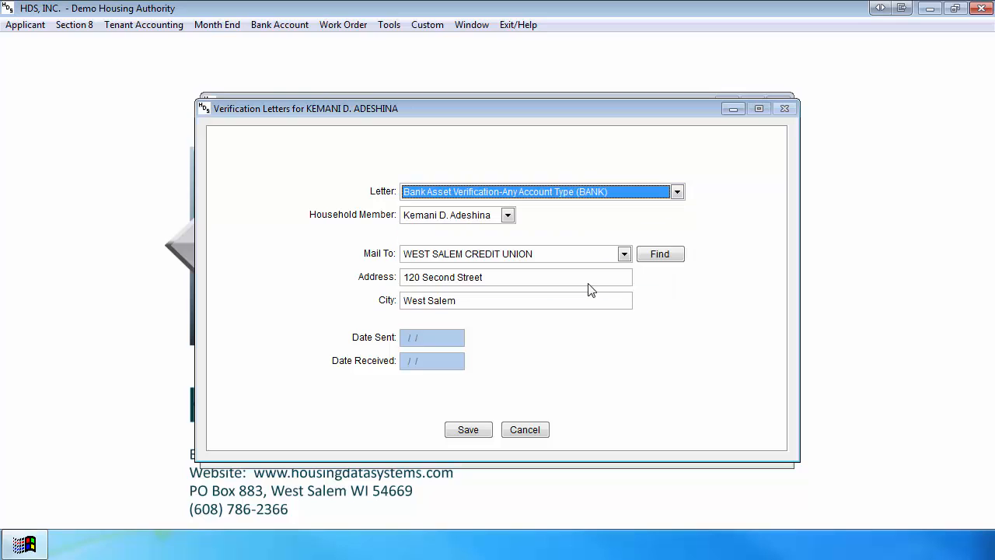
left_click(453, 428)
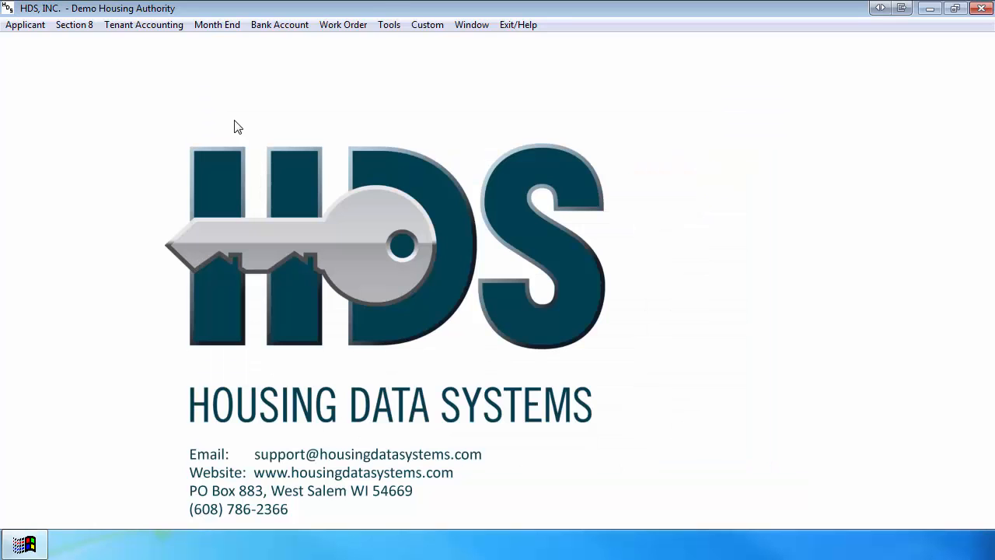
- Open Letter Setup to view the letters available for each letter function
left_click(386, 26)
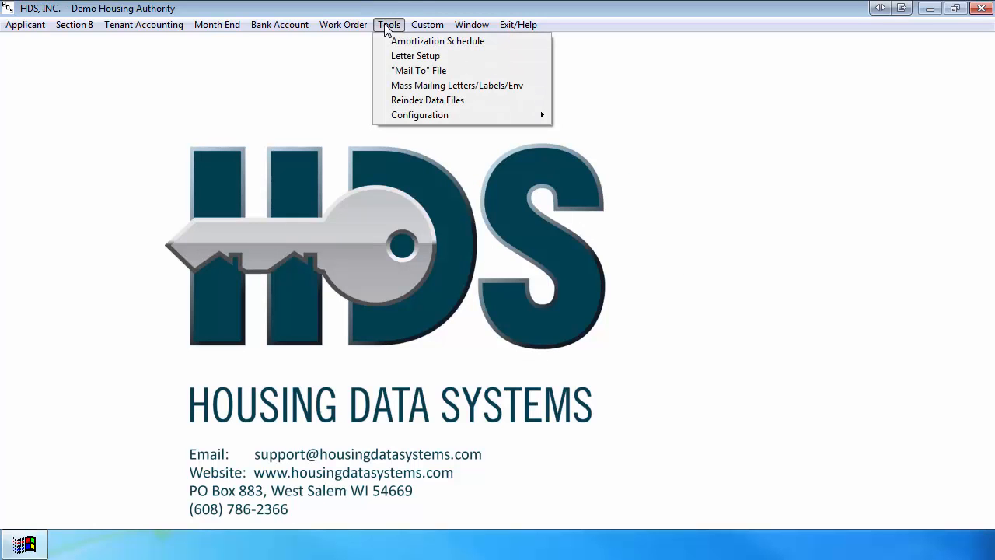
left_click(414, 56)
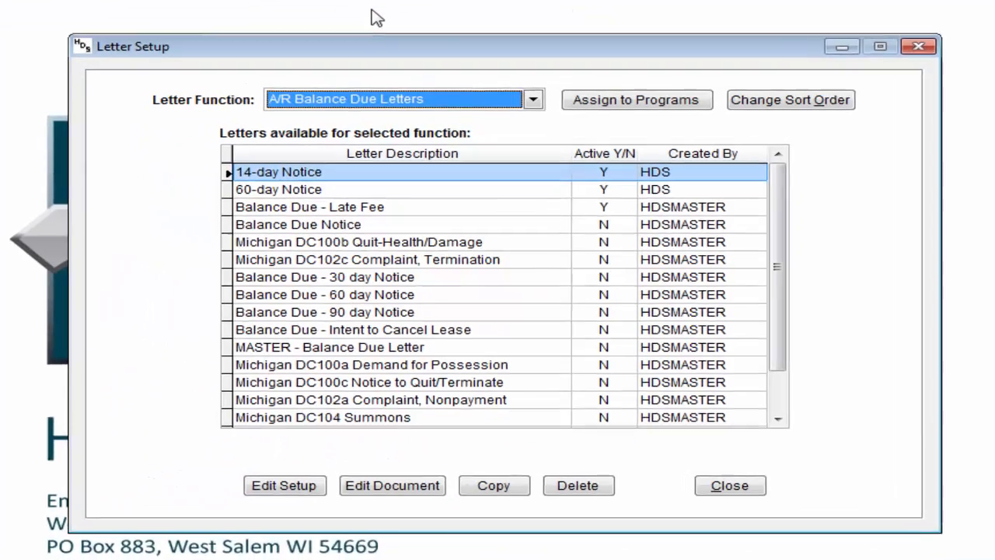
- List the letters available for the Verification Letters function
left_click(293, 103)
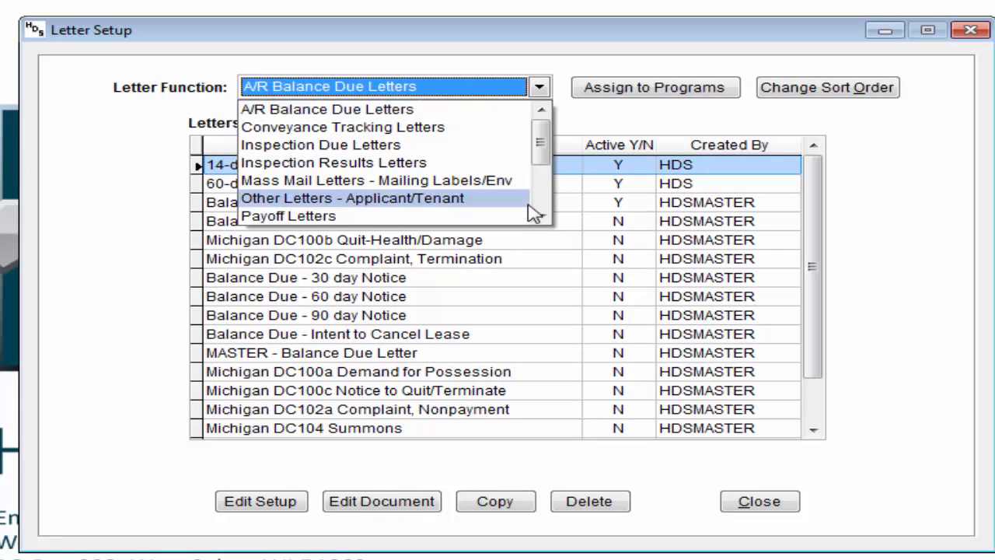
left_click(539, 217)
left_click(540, 217)
left_click(540, 217)
left_click(540, 217)
left_click(540, 217)
left_click(540, 217)
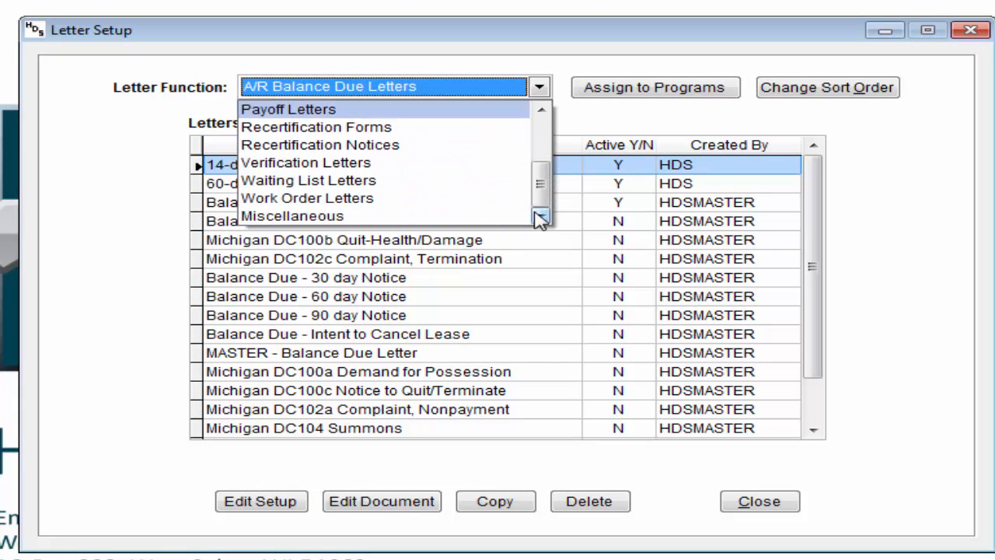
left_click(343, 163)
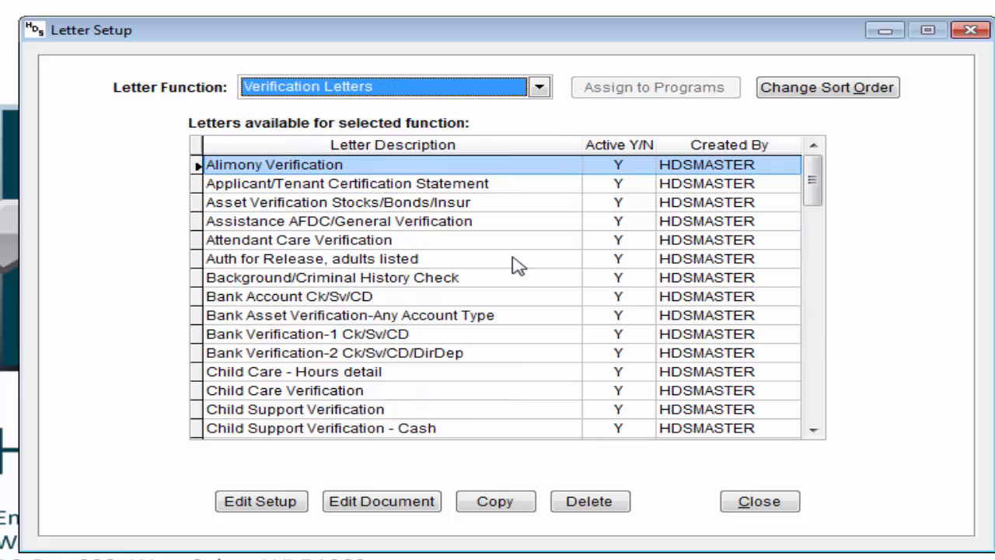
- Open the setup of the Bank Account Ck/Sv/CD verification letter
left_click(527, 320)
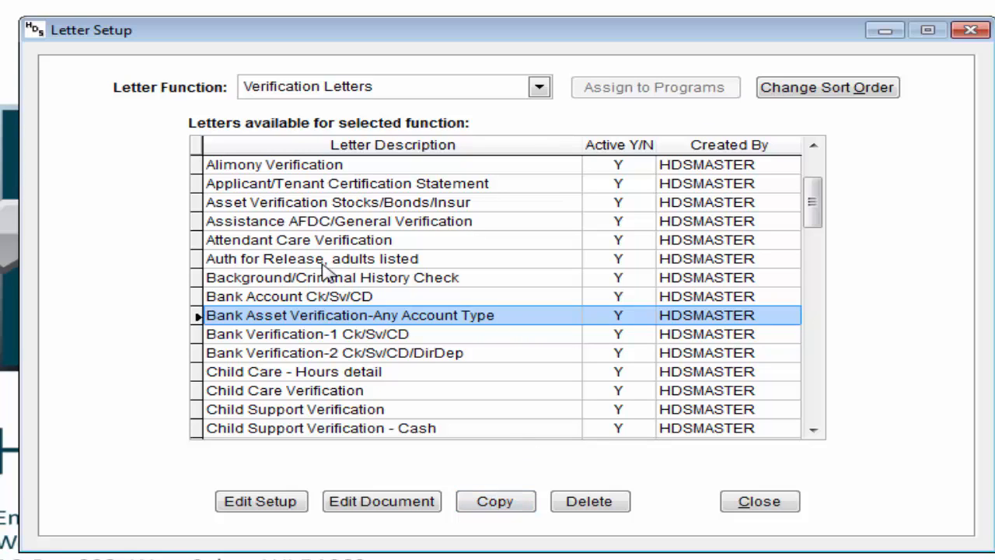
left_click(330, 299)
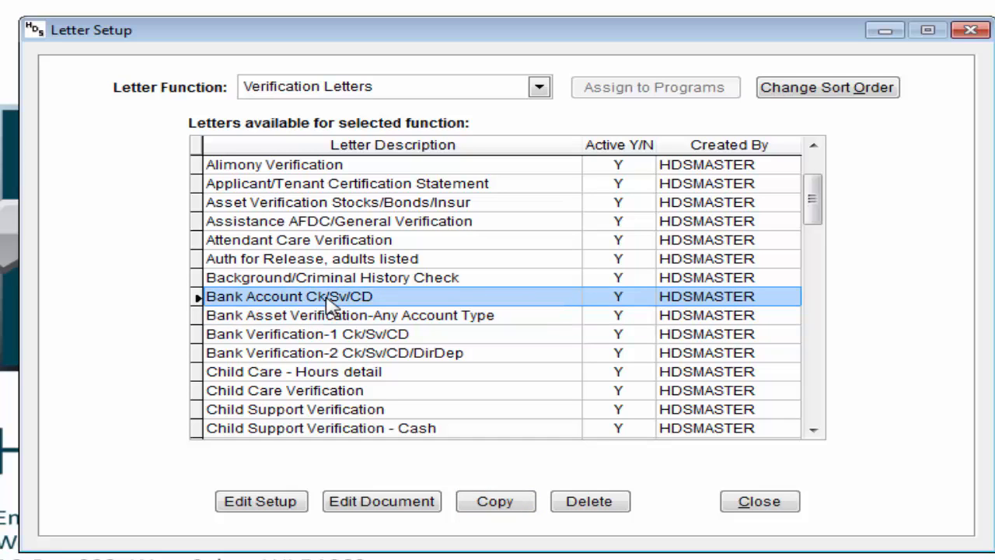
left_click(260, 502)
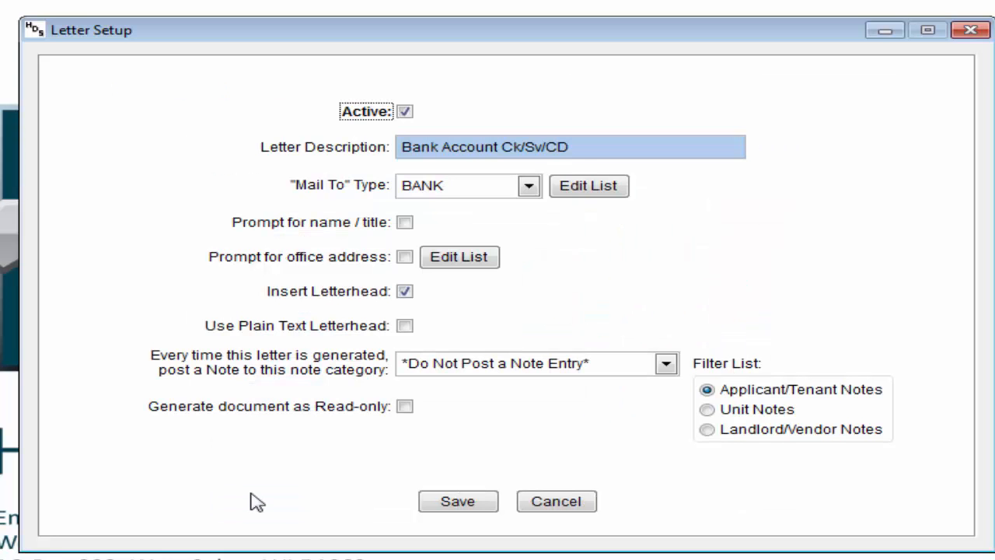
- Look through the available "Mail To" types for the Bank Account Ck/Sv/CD letter, cancel without saving, and close Letter Setup
left_click(523, 188)
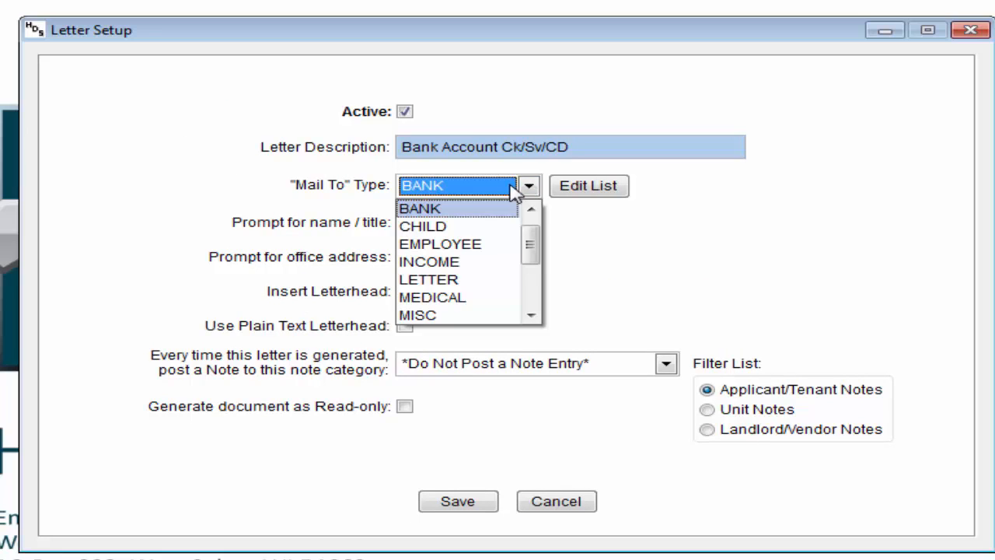
left_click(531, 315)
left_click(531, 315)
left_click(531, 315)
left_click(531, 315)
left_click(531, 315)
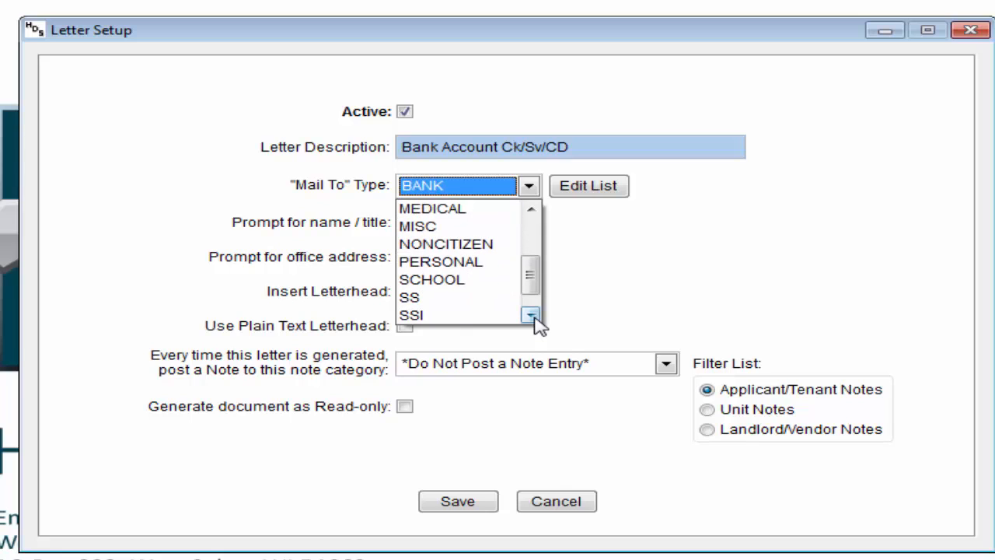
left_click(531, 315)
left_click_drag(531, 289, 530, 221)
left_click(574, 499)
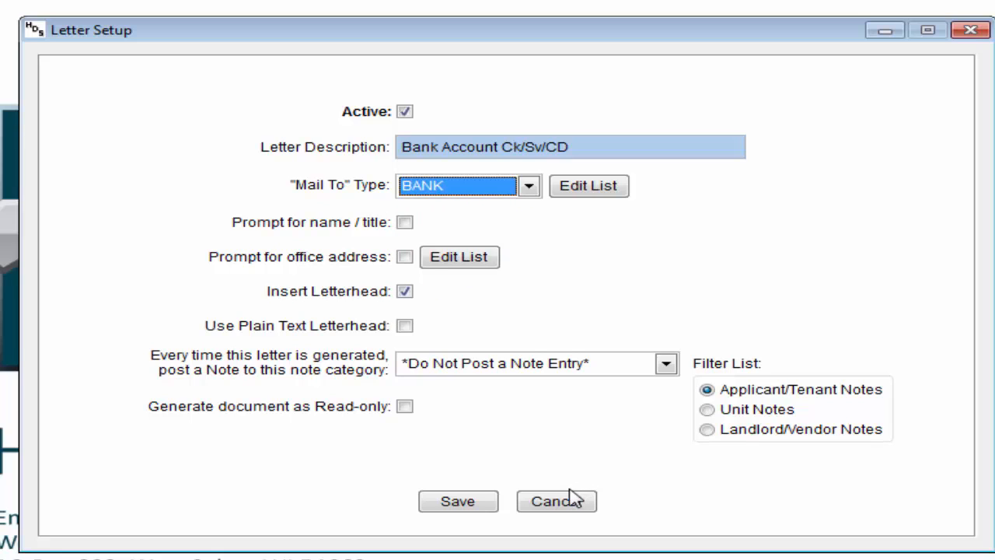
left_click(574, 500)
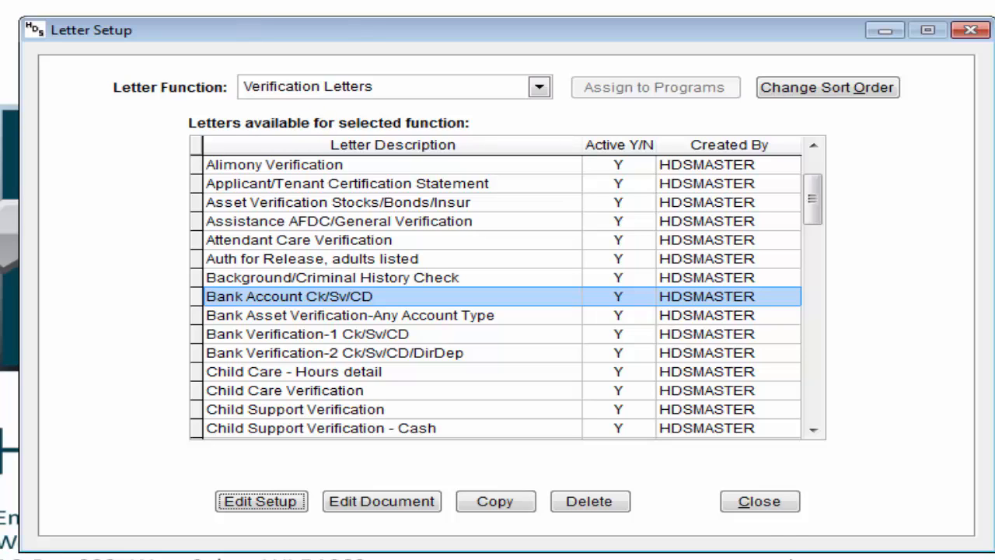
left_click(787, 502)
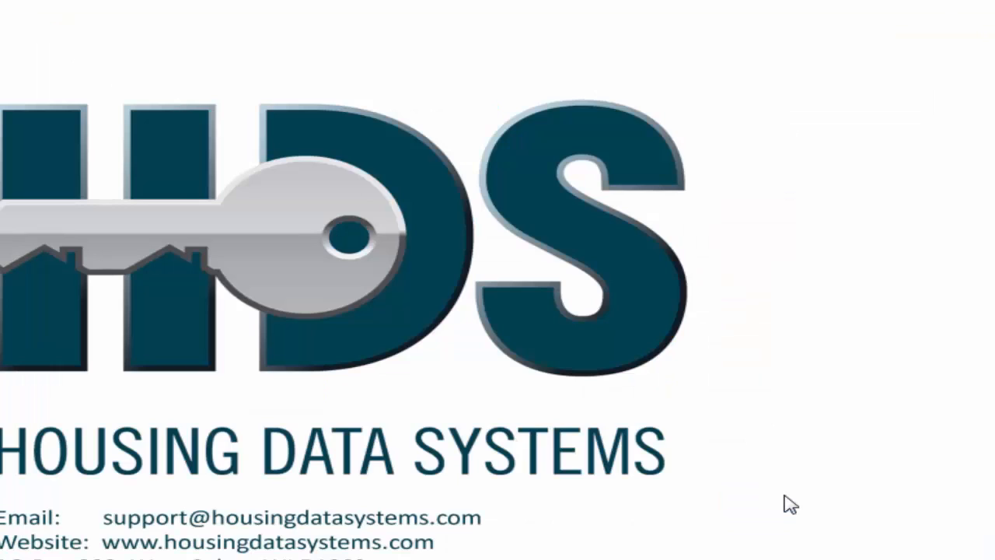